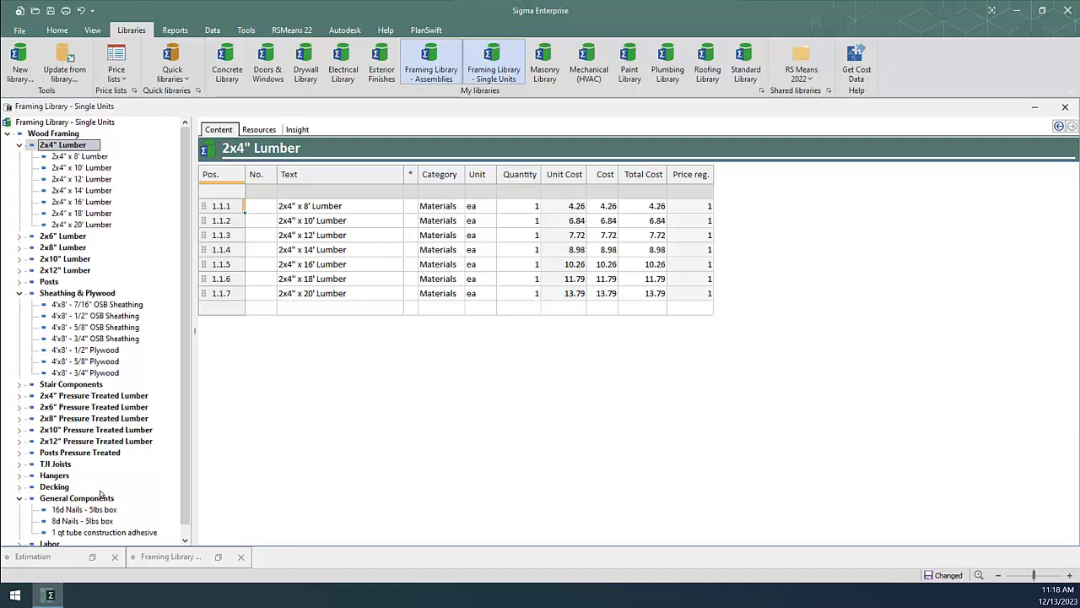
Step: Show the estimate beside the single-units library and add a component named 2x4" - 8' Interior Wall with unit ft
left_click(92, 556)
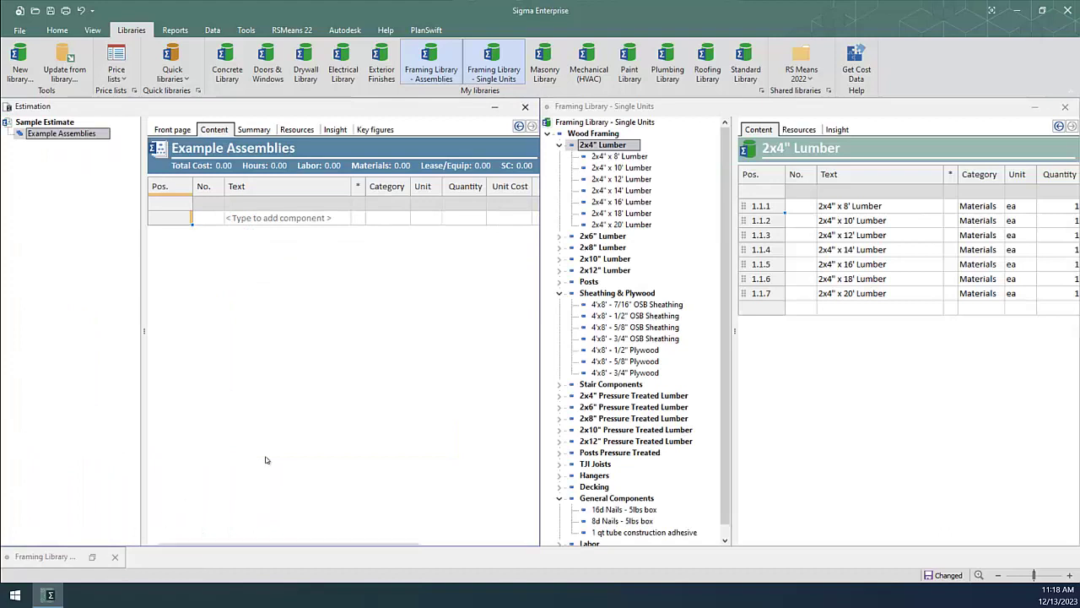
left_click(297, 219)
type("2x4")
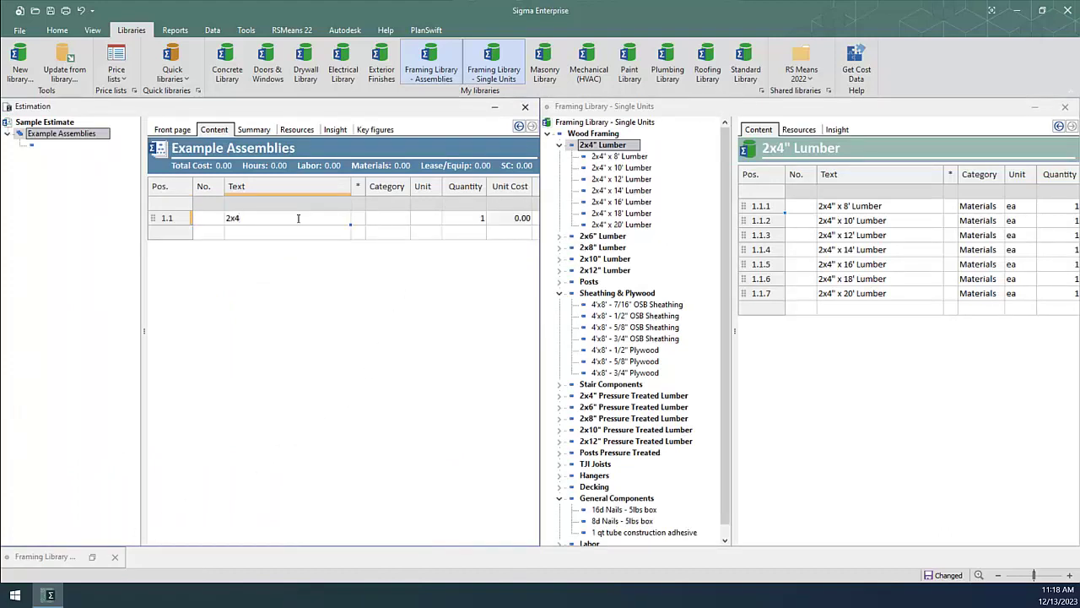
type("\" - 8' Interior Wall")
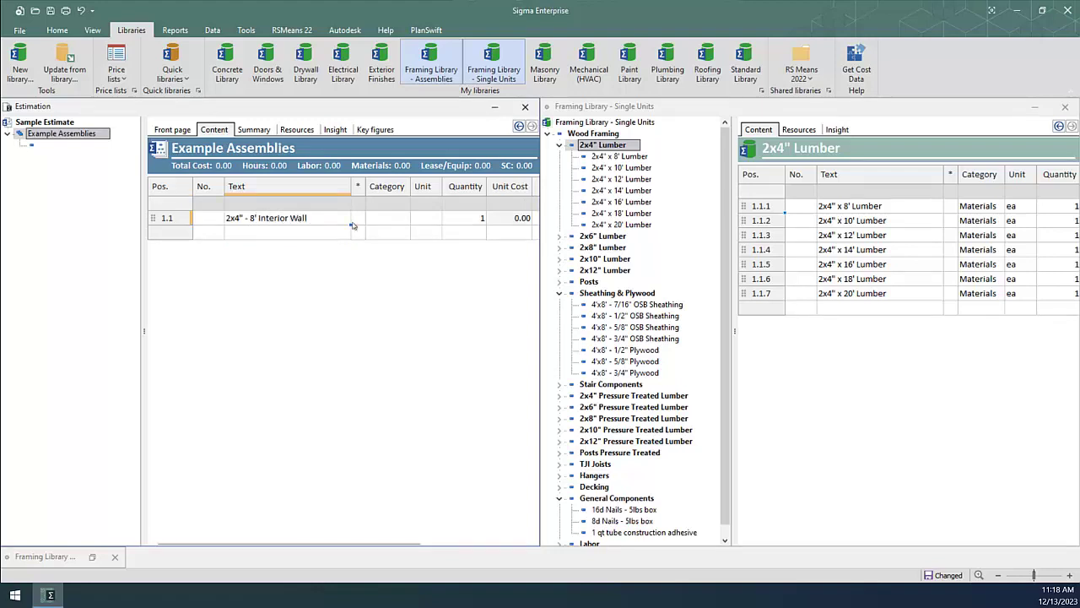
left_click(427, 221)
type("ft")
key("Return")
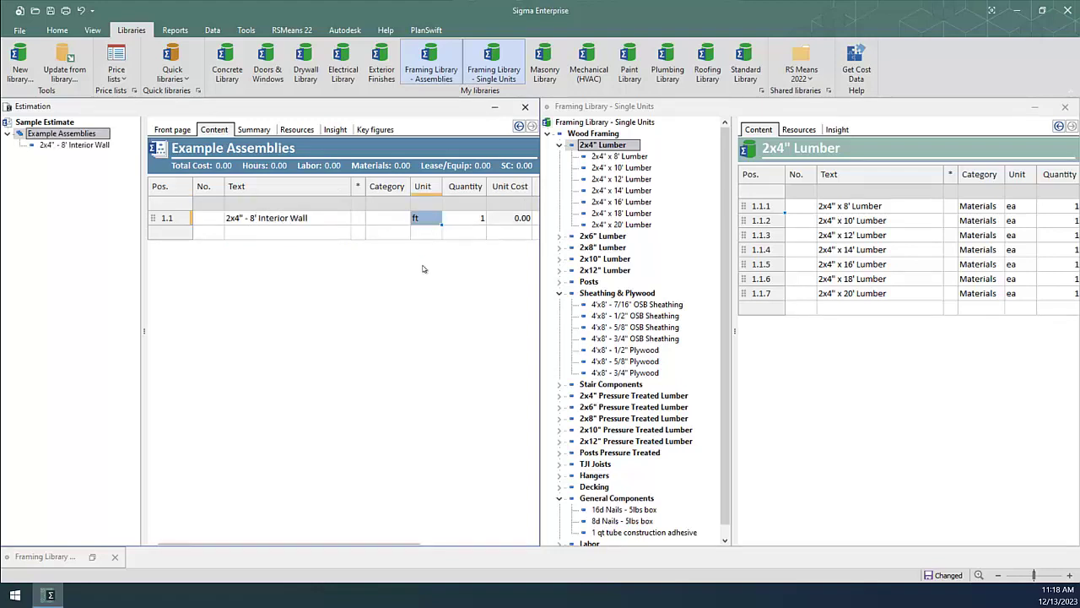
Step: Fill the interior wall assembly with library items 2x4" x 8' Lumber, 2x4" x 12' Lumber, 2x4" x 12' Pressure Treated Lumber and 16d Nails - 5lbs box
double_click(319, 219)
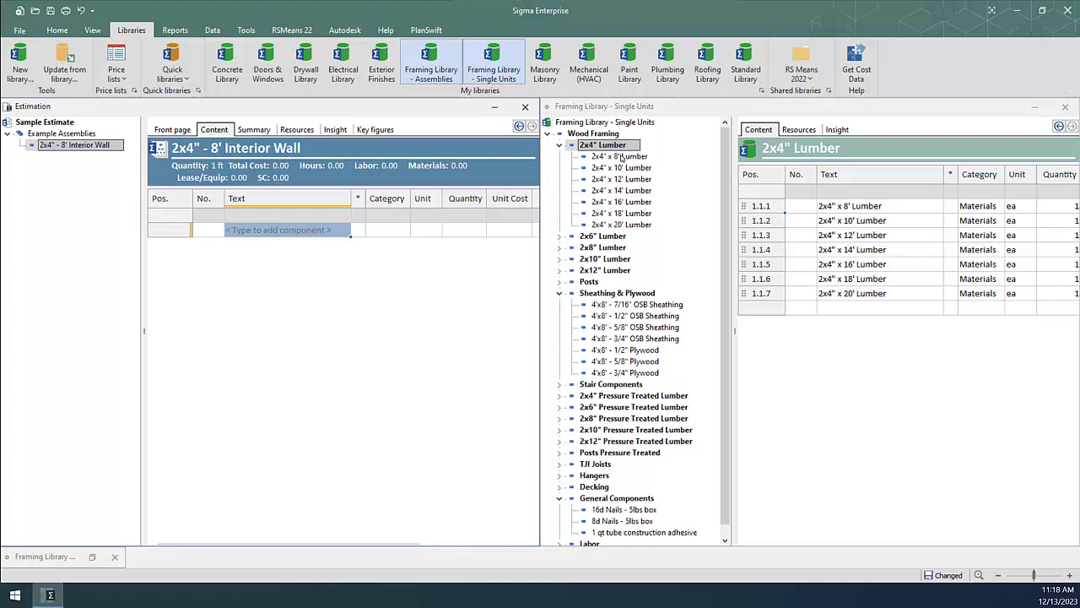
left_click_drag(621, 157, 295, 238)
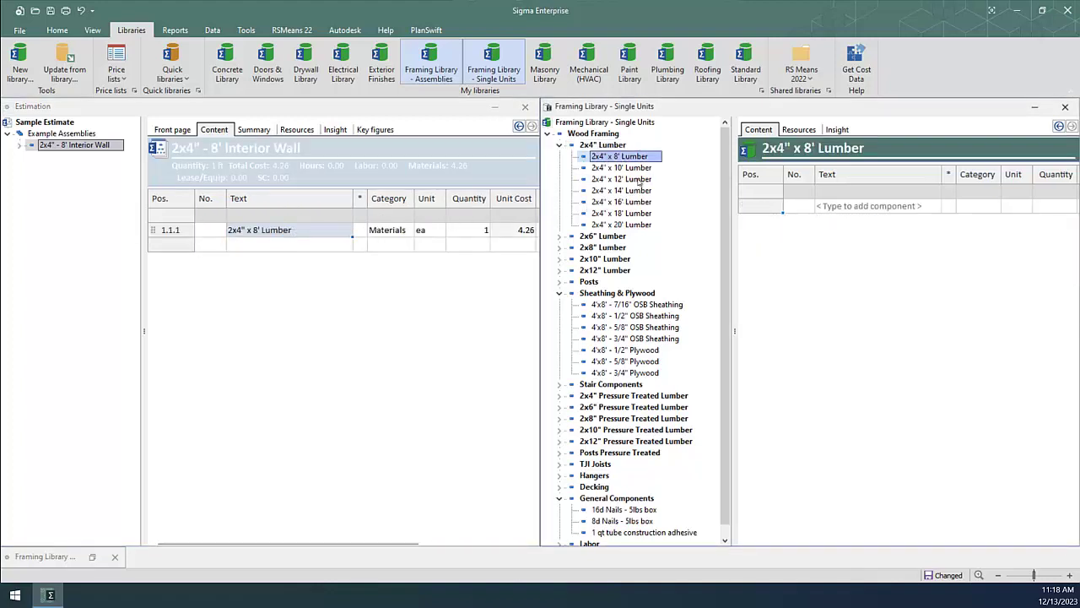
left_click_drag(639, 181, 308, 248)
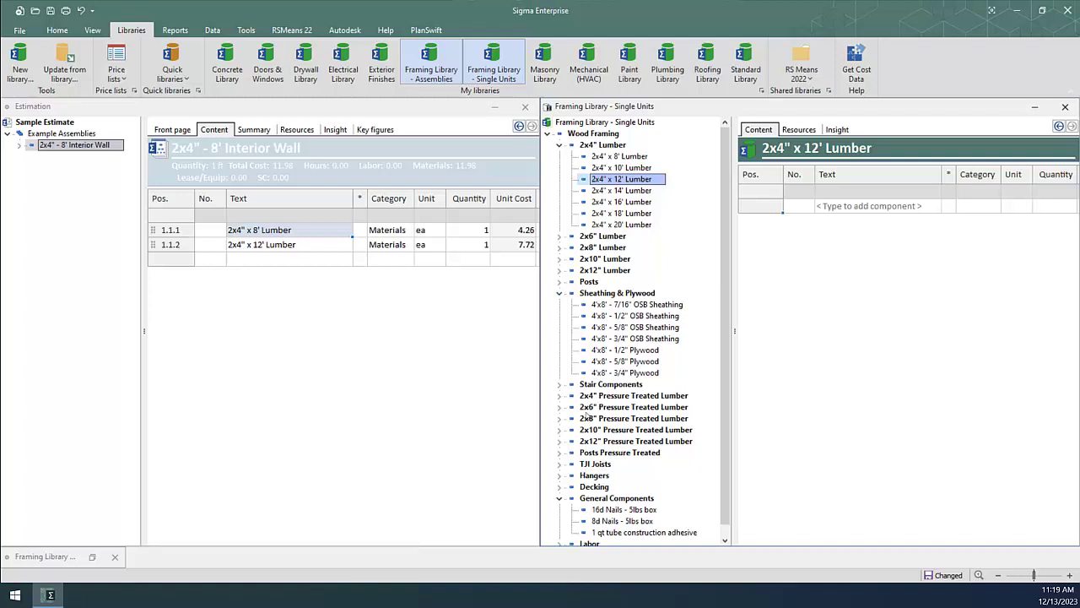
left_click(560, 396)
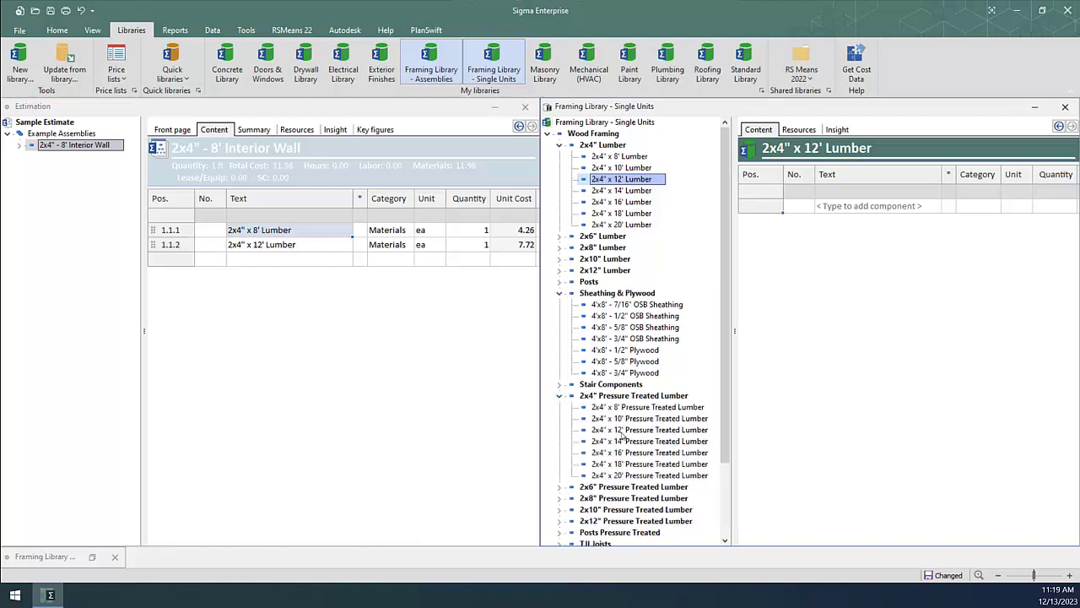
left_click_drag(628, 431, 323, 262)
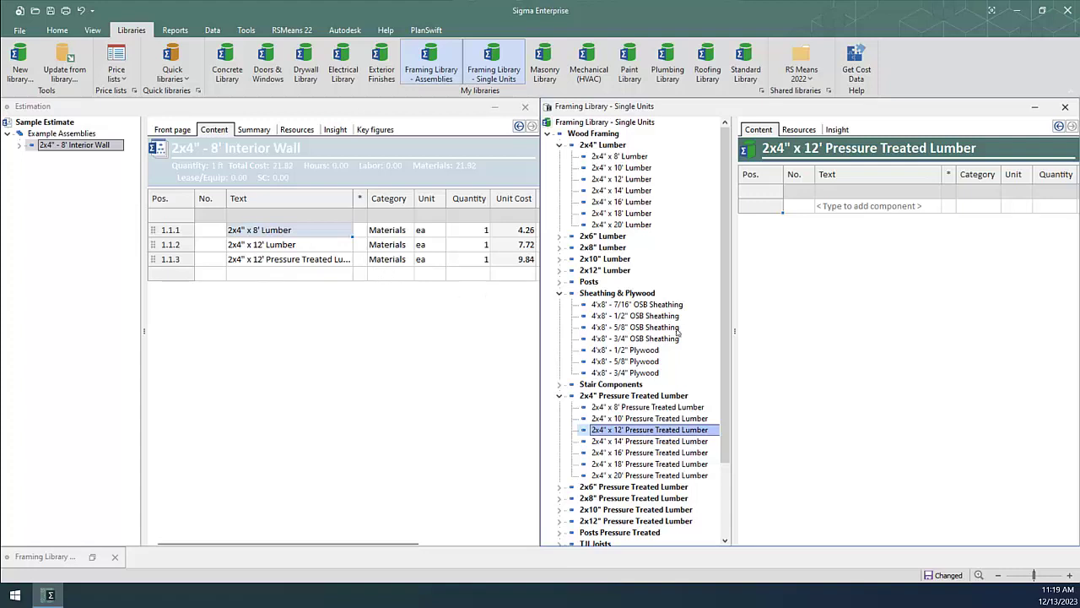
scroll(687, 338, "down", 3)
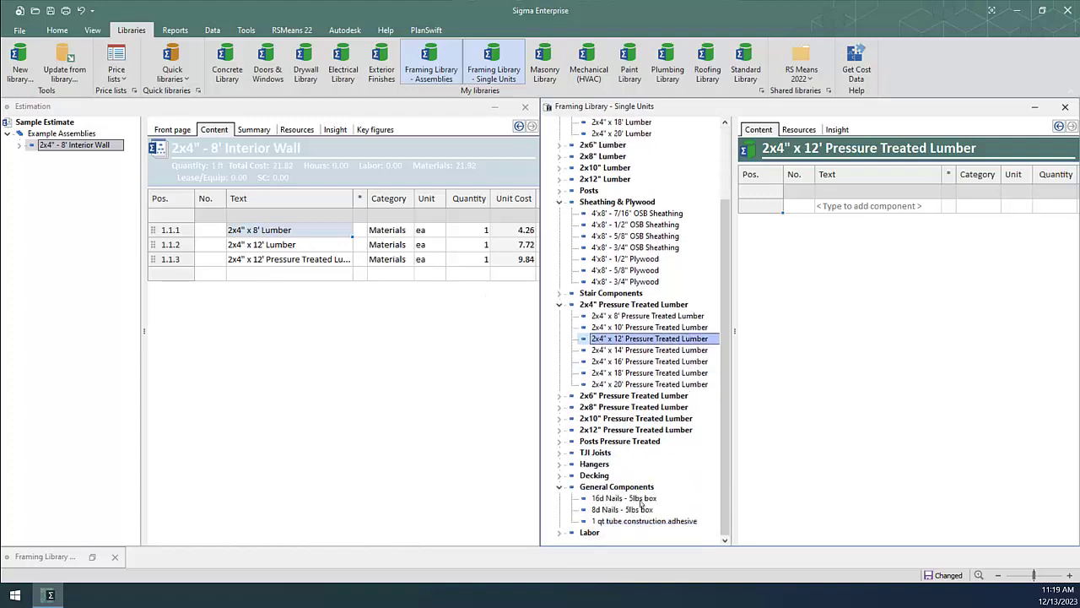
left_click_drag(631, 499, 309, 278)
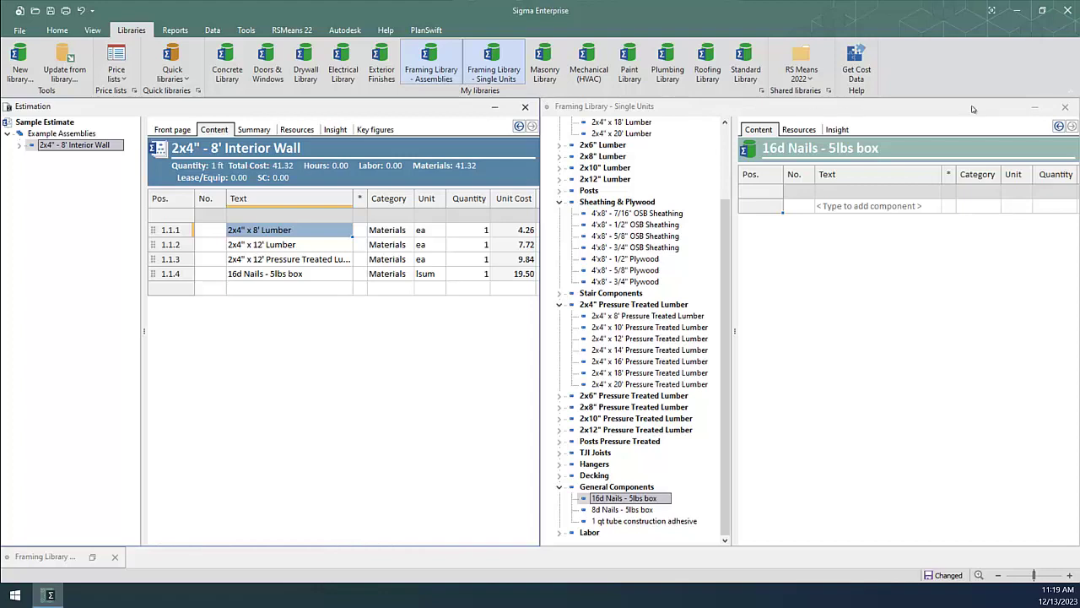
Step: Set the quantity of the 2x4" x 8' Lumber to 0.8 and of the 2x4" x 12' Lumber to 1/12*2
left_click(1034, 106)
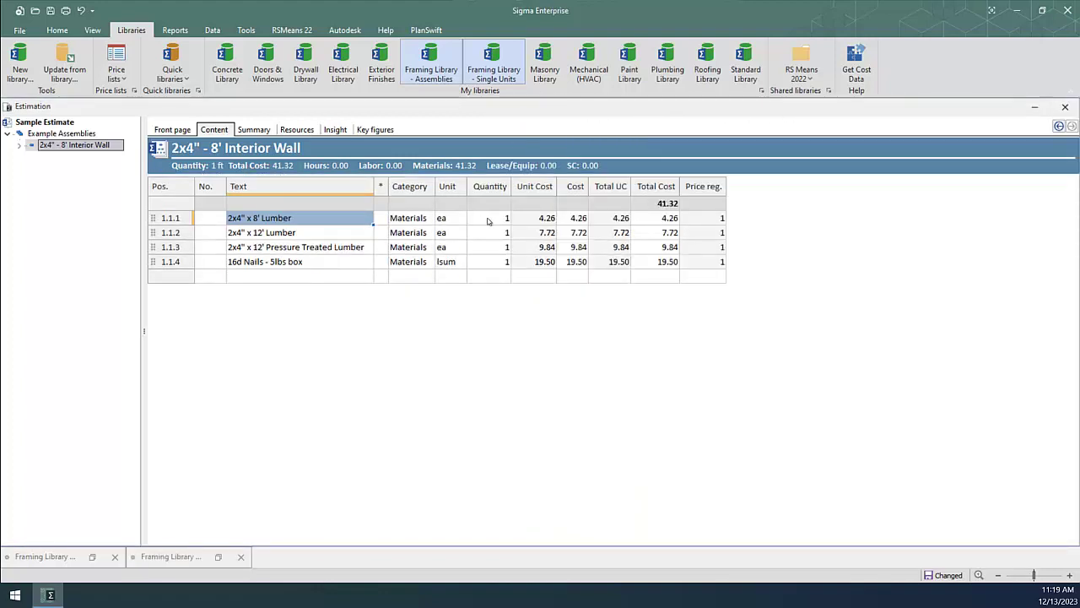
left_click(487, 218)
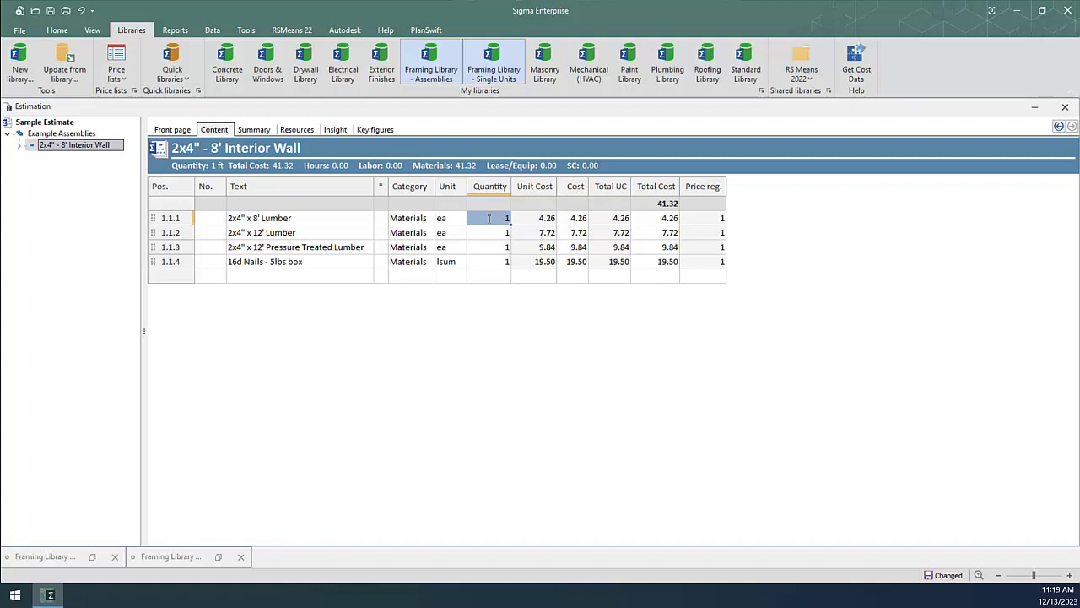
type(".8")
key("Return")
key("Down")
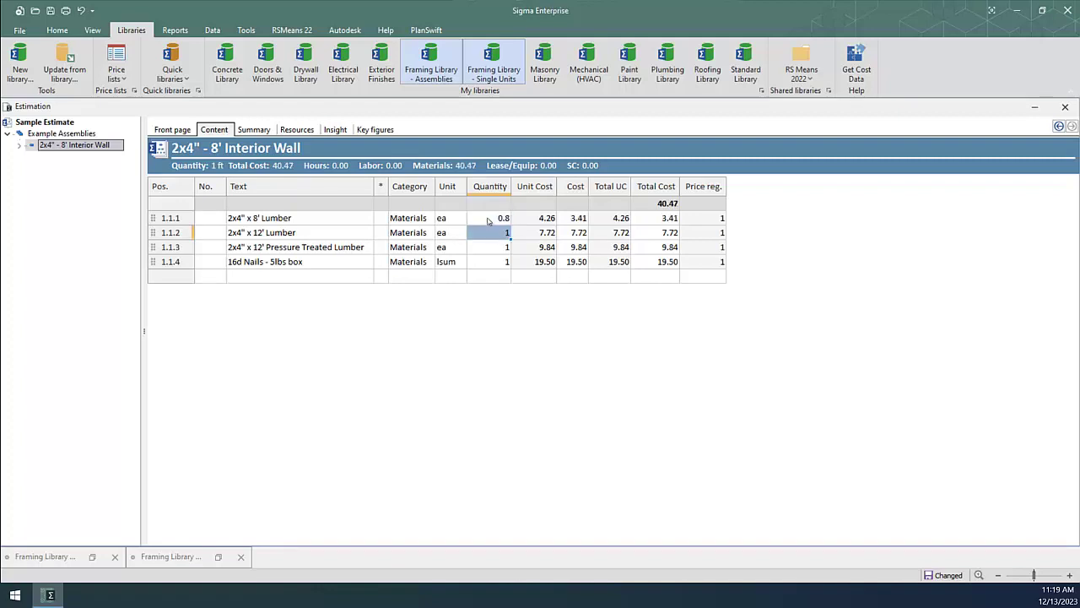
key("F2")
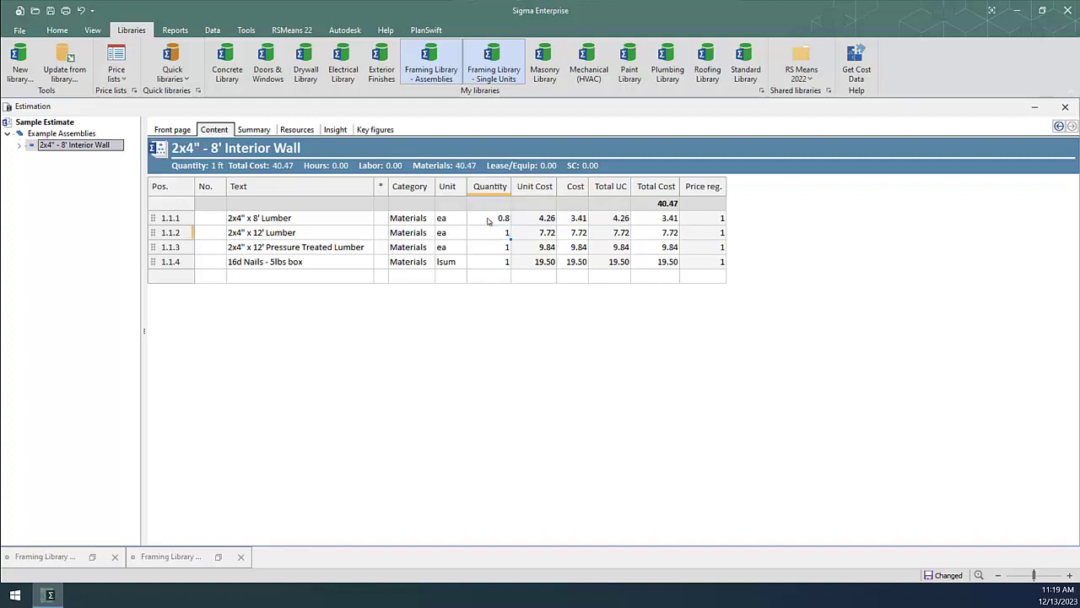
type("/12*2")
key("Return")
key("Down")
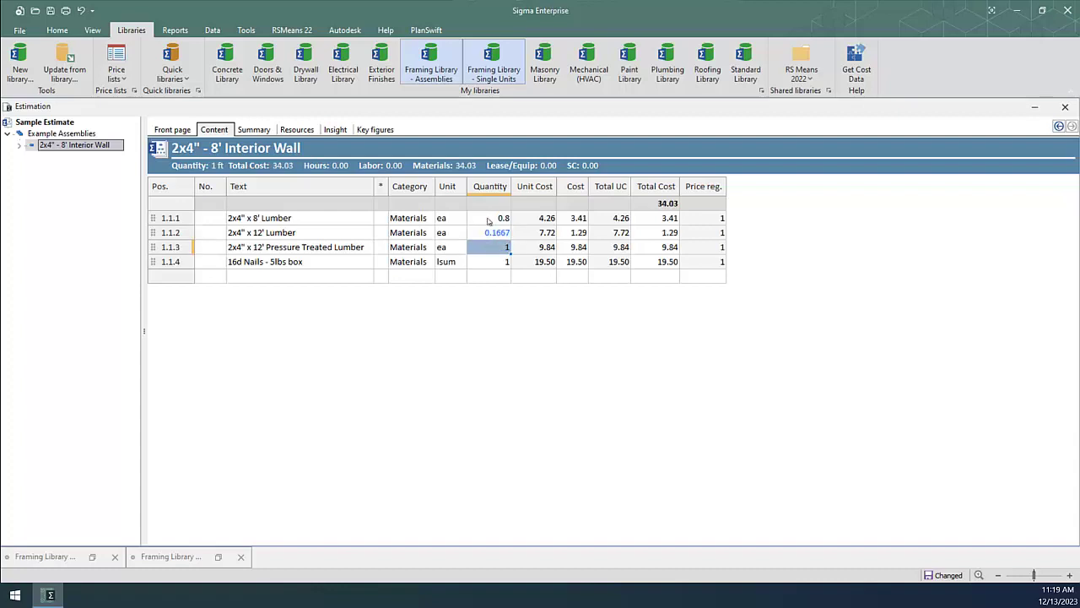
Step: Set the quantity of the 2x4" x 12' Pressure Treated Lumber to 1/12 and of the 16d Nails to 4/286
type("1/")
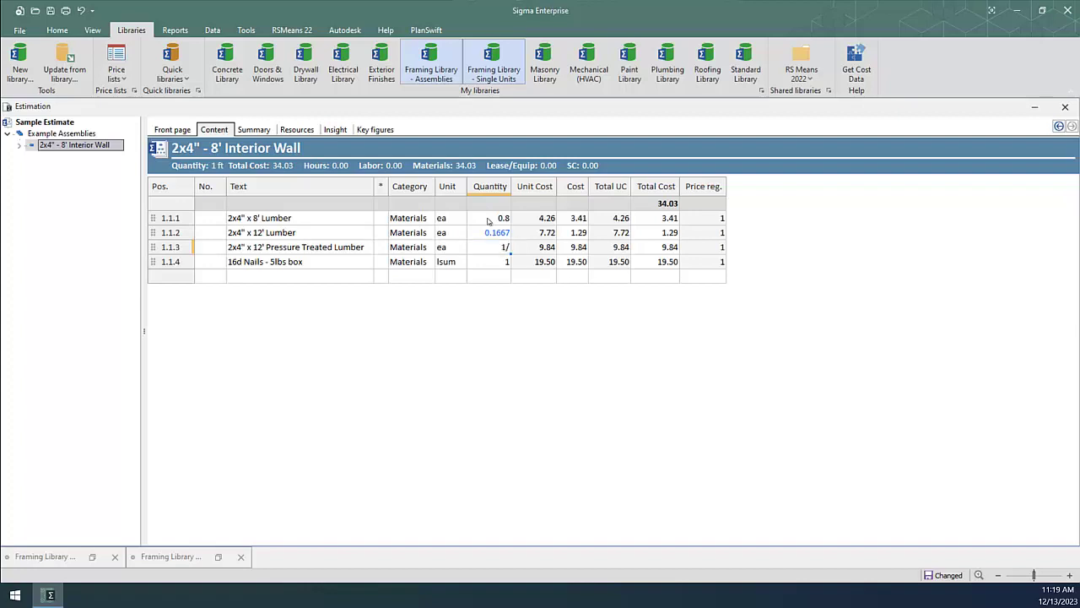
type("12")
key("Return")
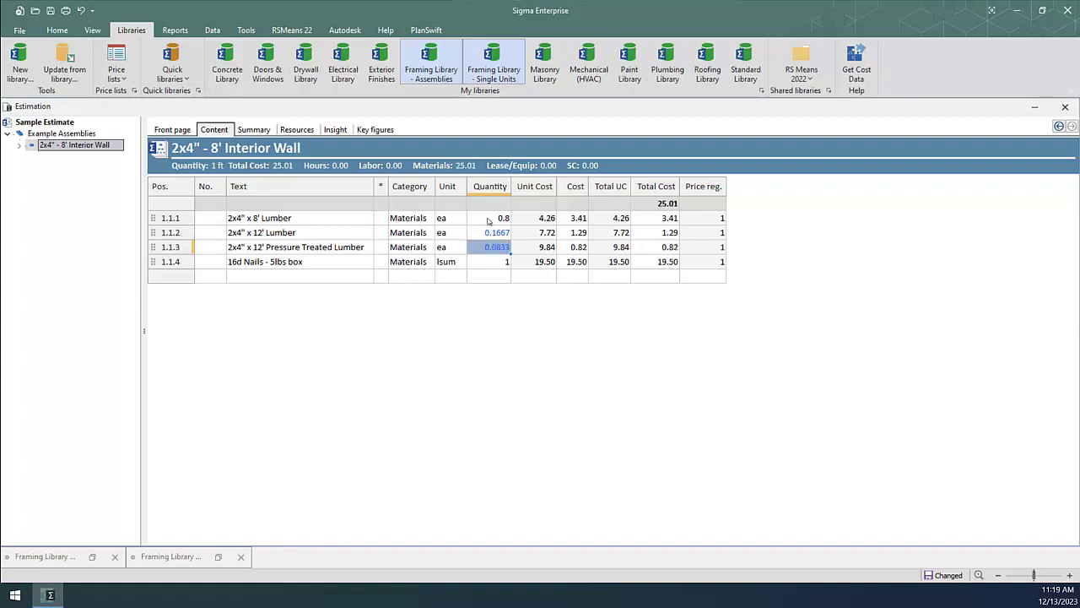
key("Down")
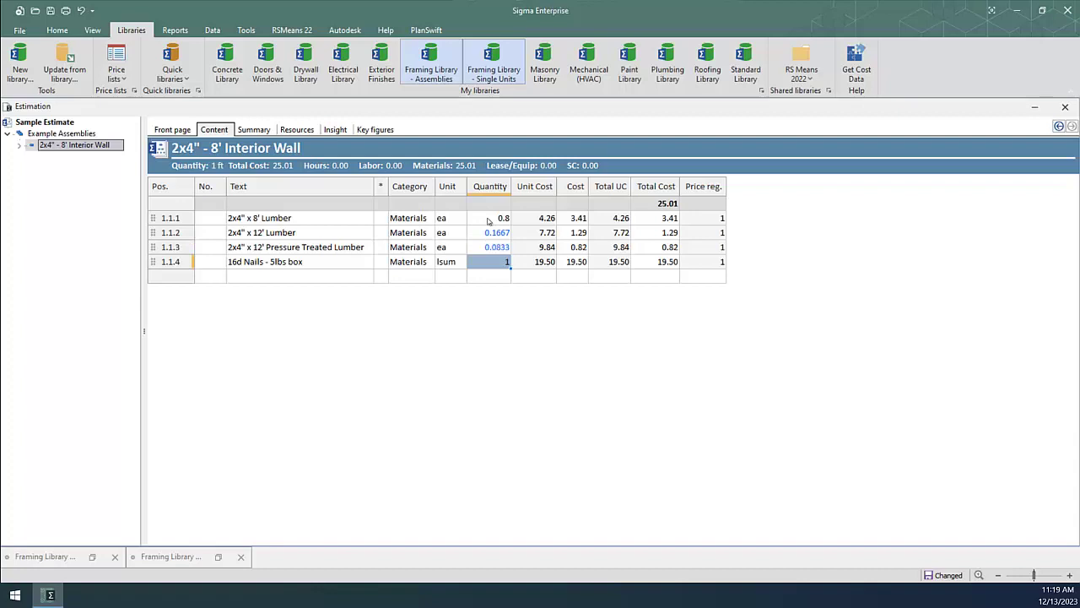
type("4/286")
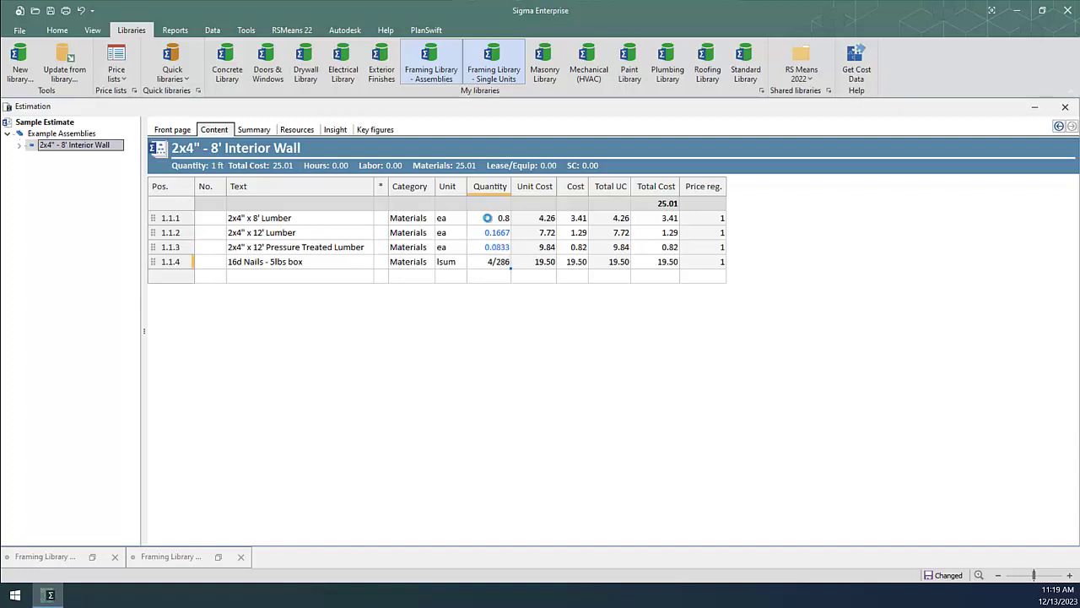
key("Return")
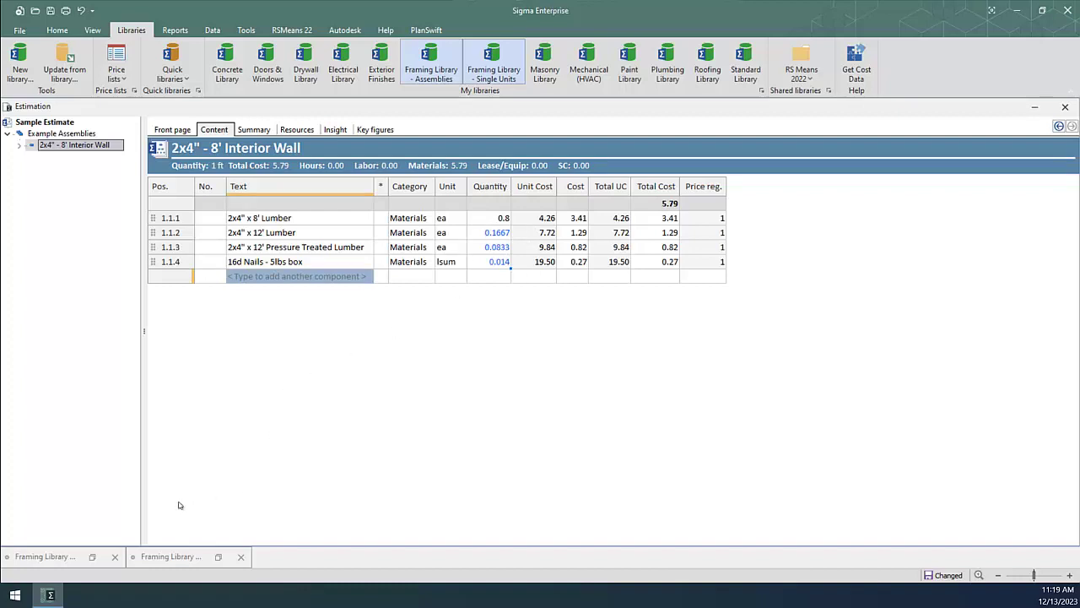
Step: Expand the library's Labor group alongside the estimate and add a wall component named Labor - Framers with unit hr
left_click(219, 558)
left_click(20, 487)
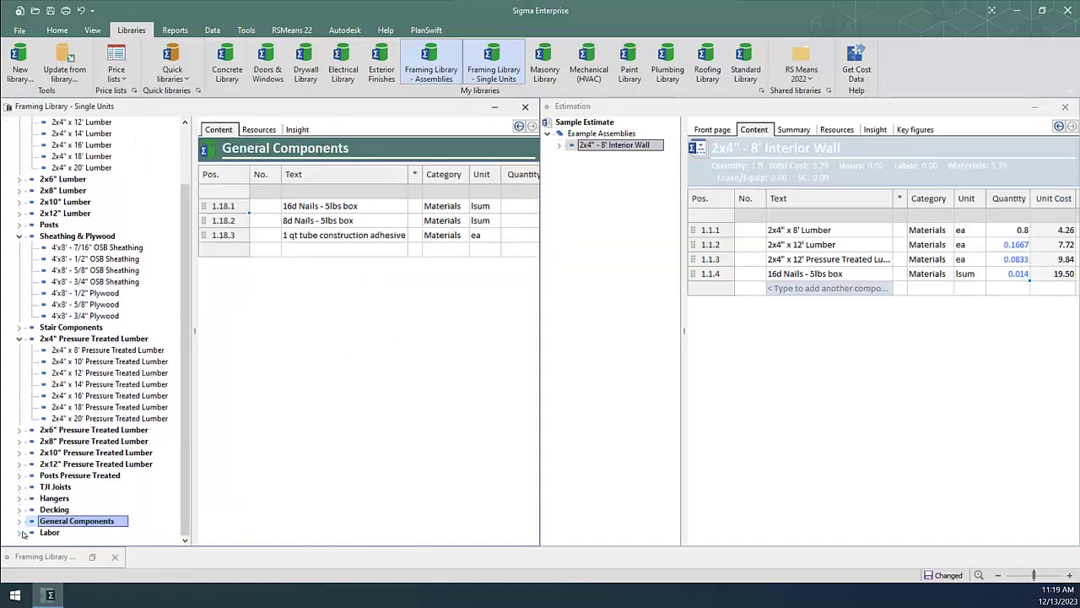
left_click(20, 533)
left_click(838, 289)
type("Labor")
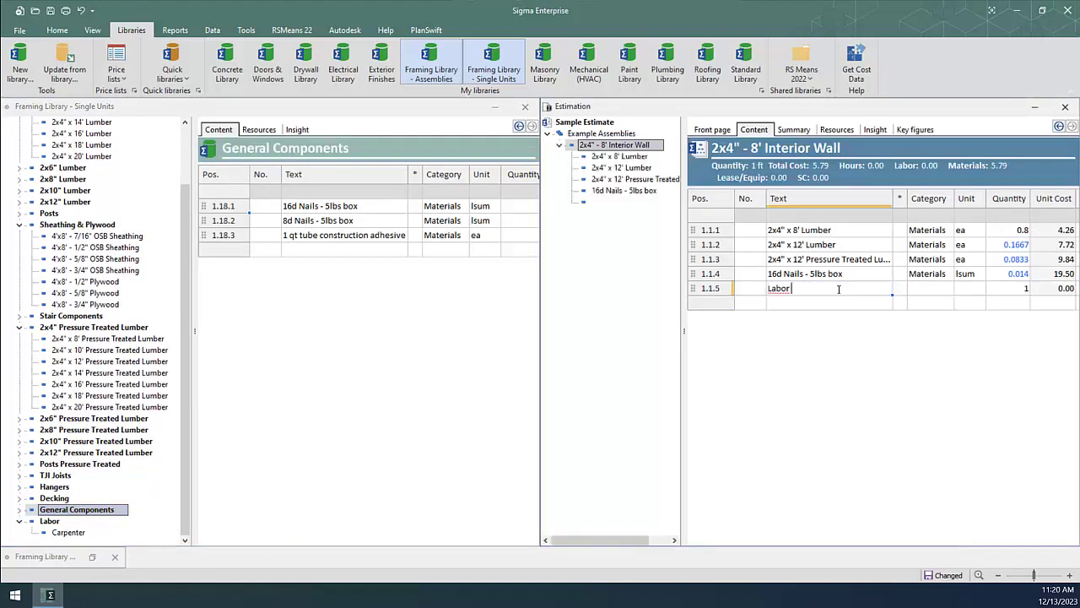
type(" - Framers")
key("Return")
left_click(969, 289)
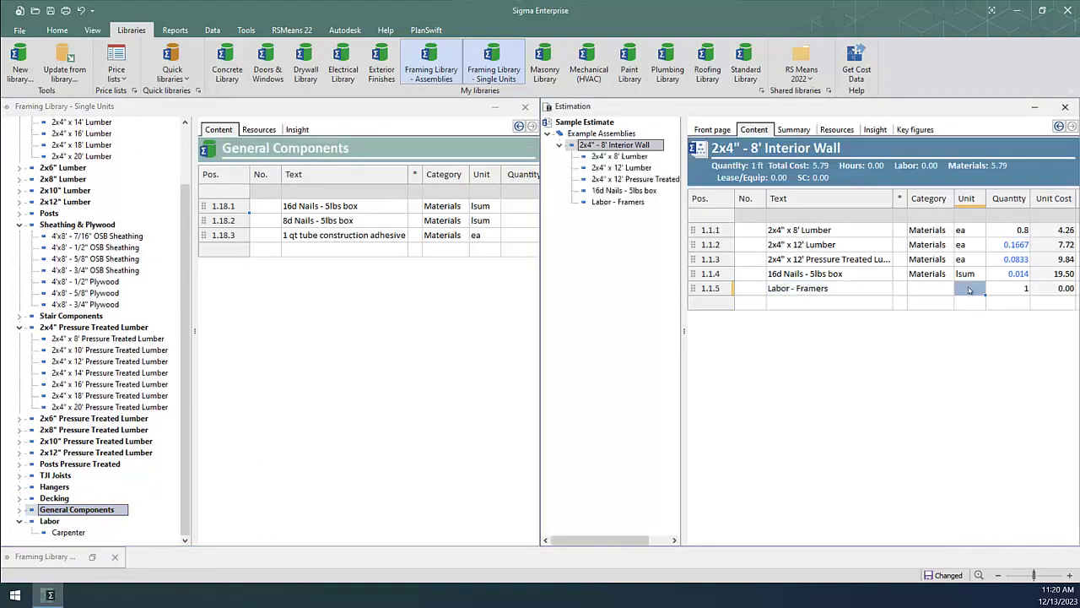
type("hr")
key("Return")
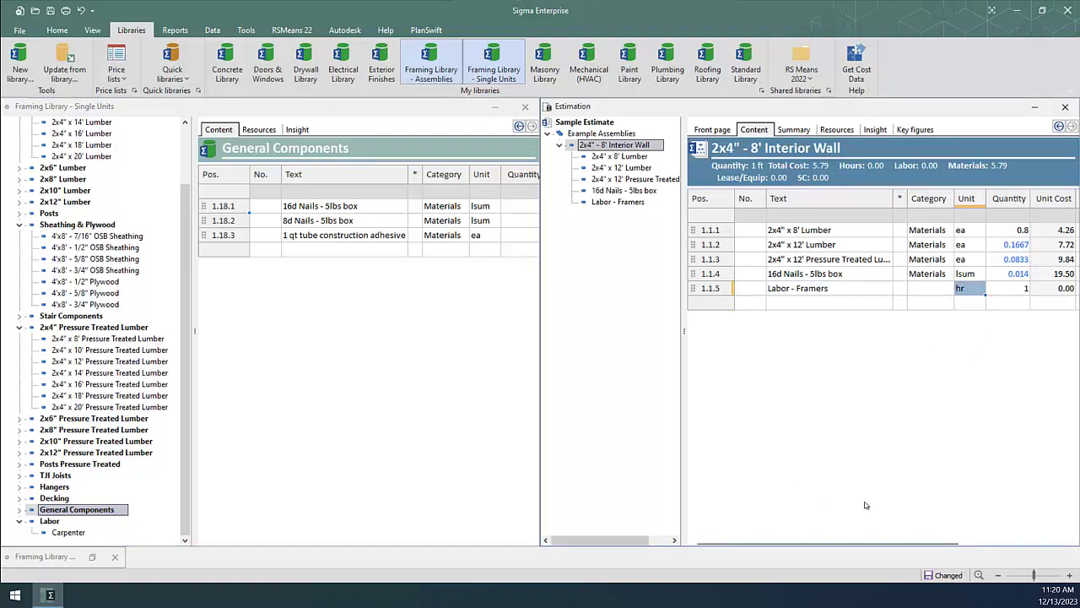
Step: Add the library's Carpenter item inside the Labor - Framers component and minimize the library
double_click(827, 290)
left_click_drag(69, 532, 812, 236)
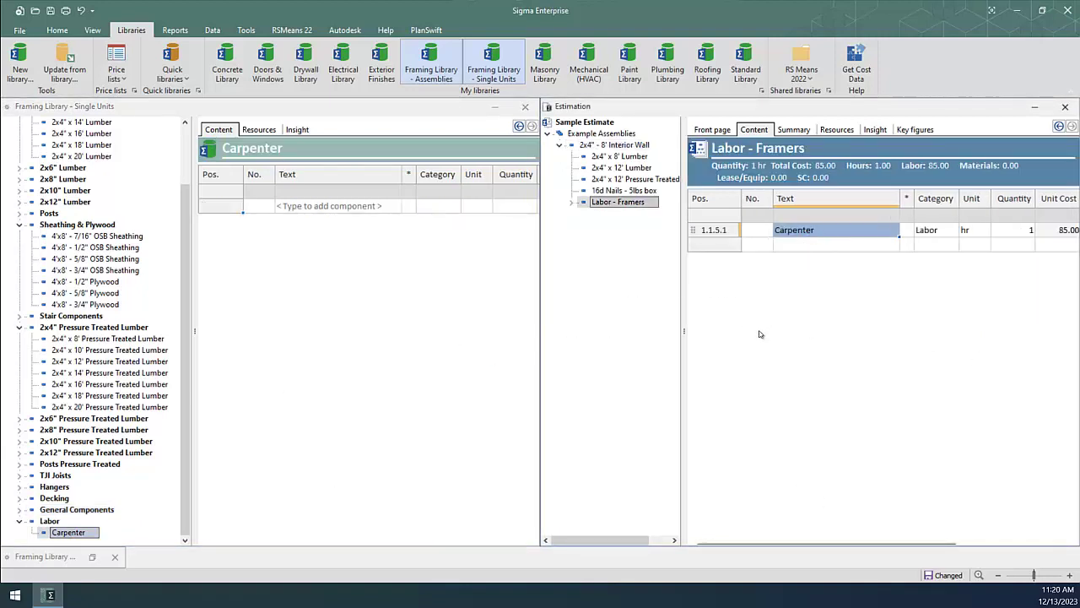
left_click(496, 108)
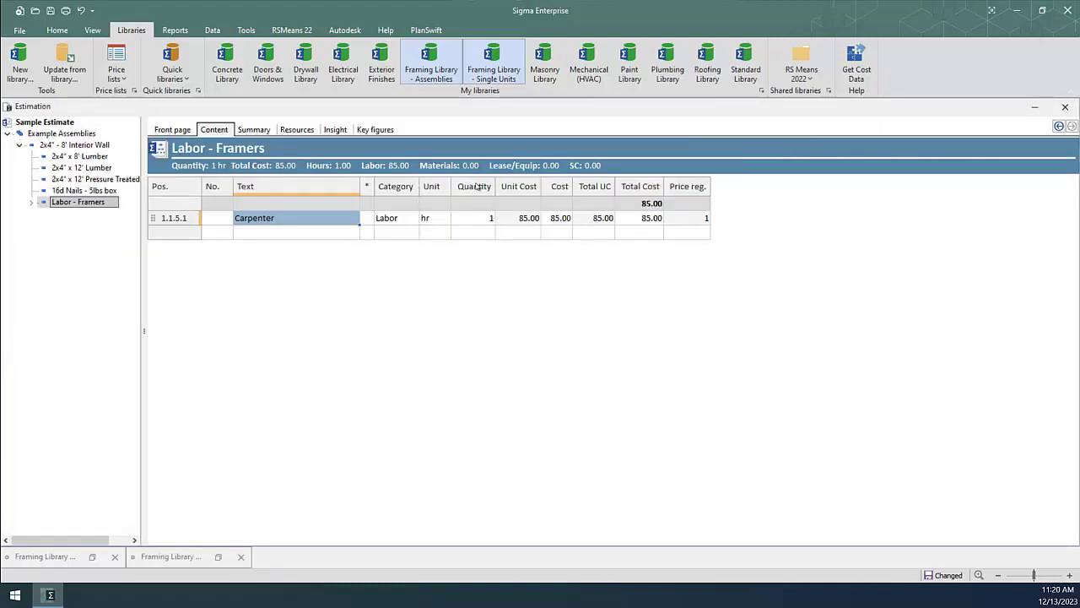
Step: Display the Production Rate and Production Unit columns in the component table
right_click(475, 188)
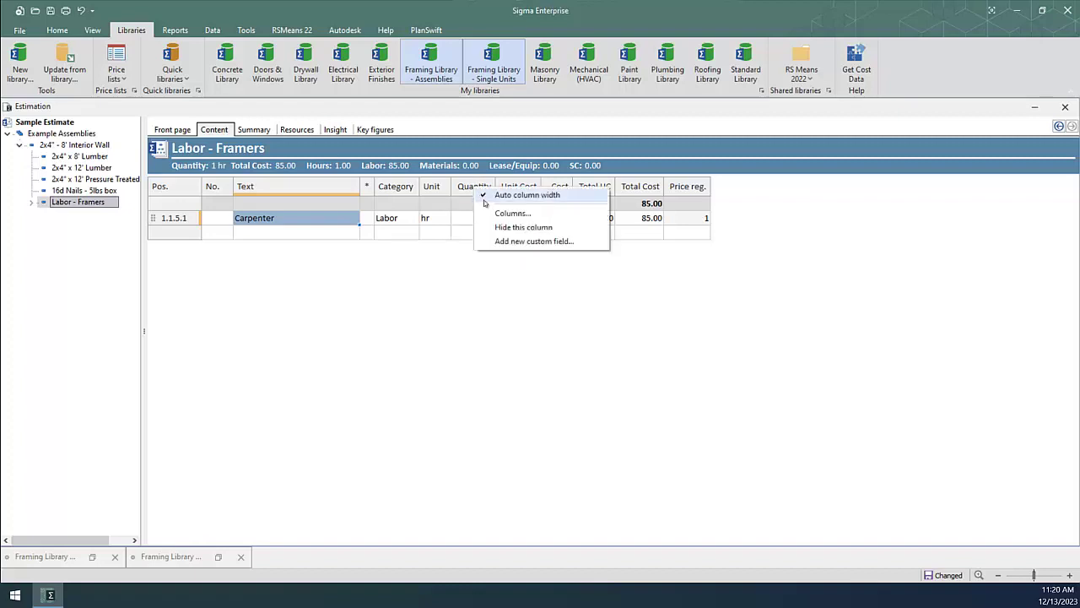
left_click(515, 214)
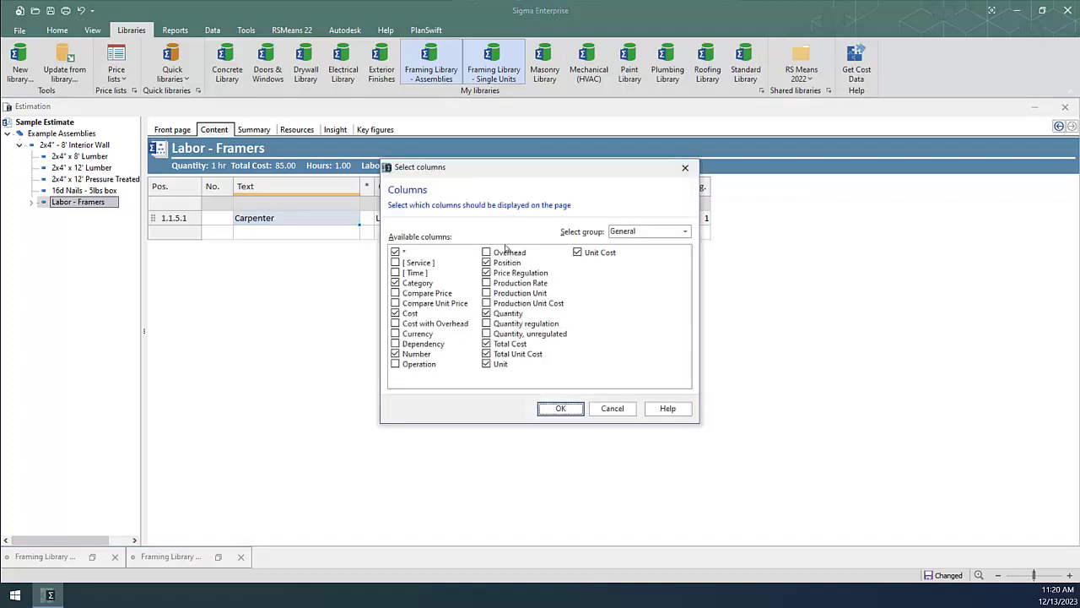
left_click(486, 283)
left_click(572, 411)
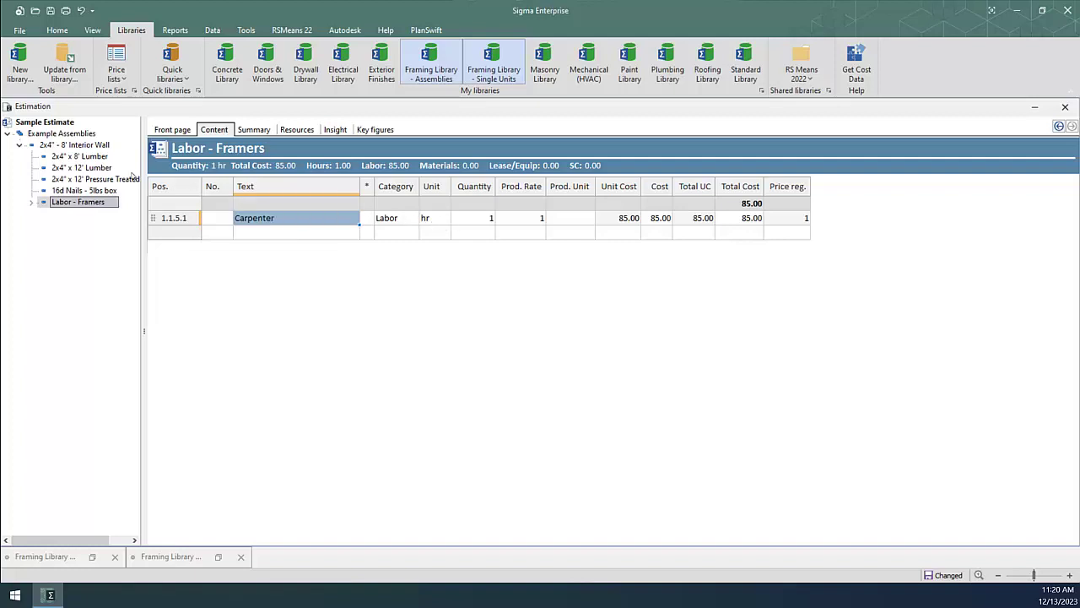
Step: In the 2x4" - 8' Interior Wall assembly, set Labor - Framers to quantity 2, production rate 16 and production unit ft/hr
left_click(86, 146)
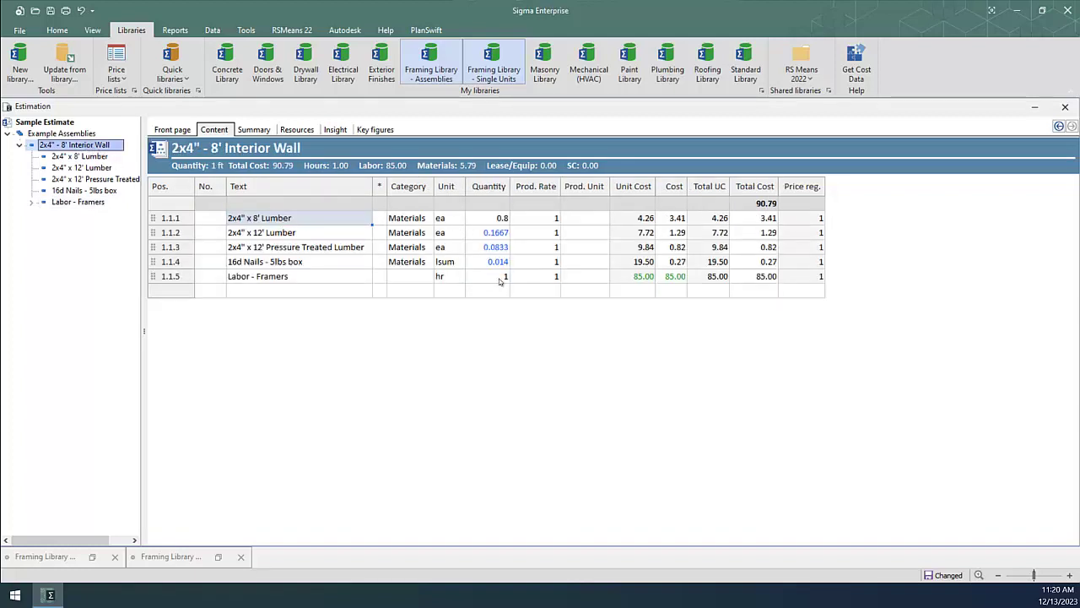
left_click(500, 281)
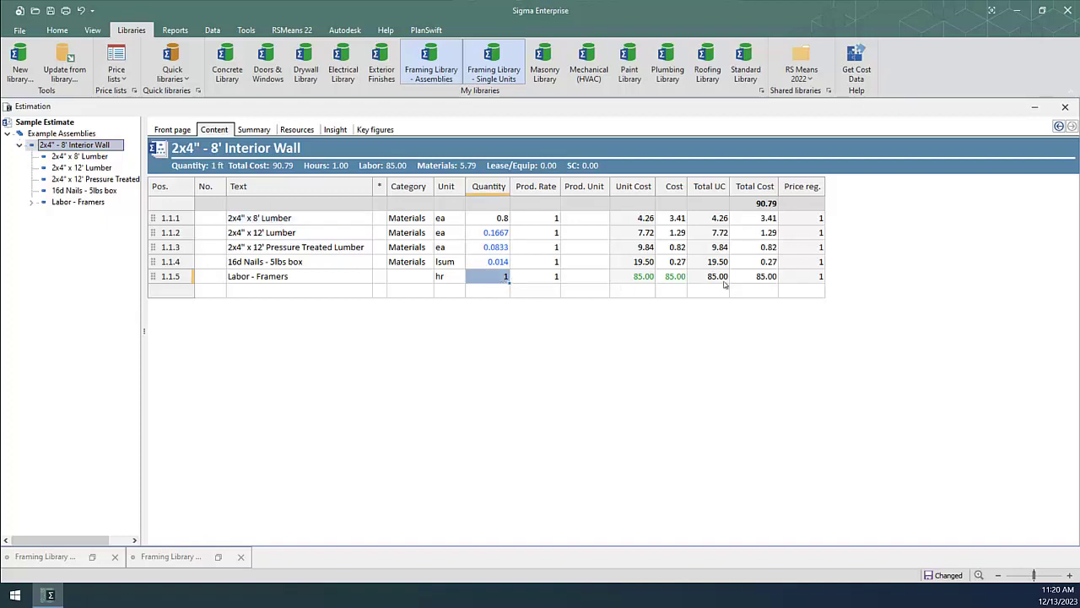
type("2")
key("Tab")
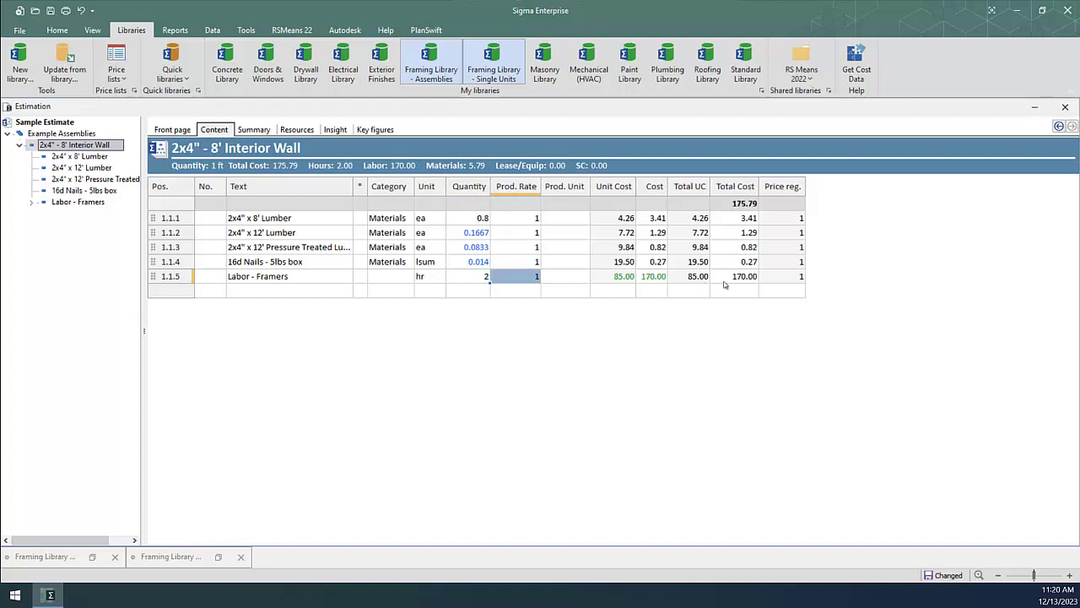
type("16")
key("Tab")
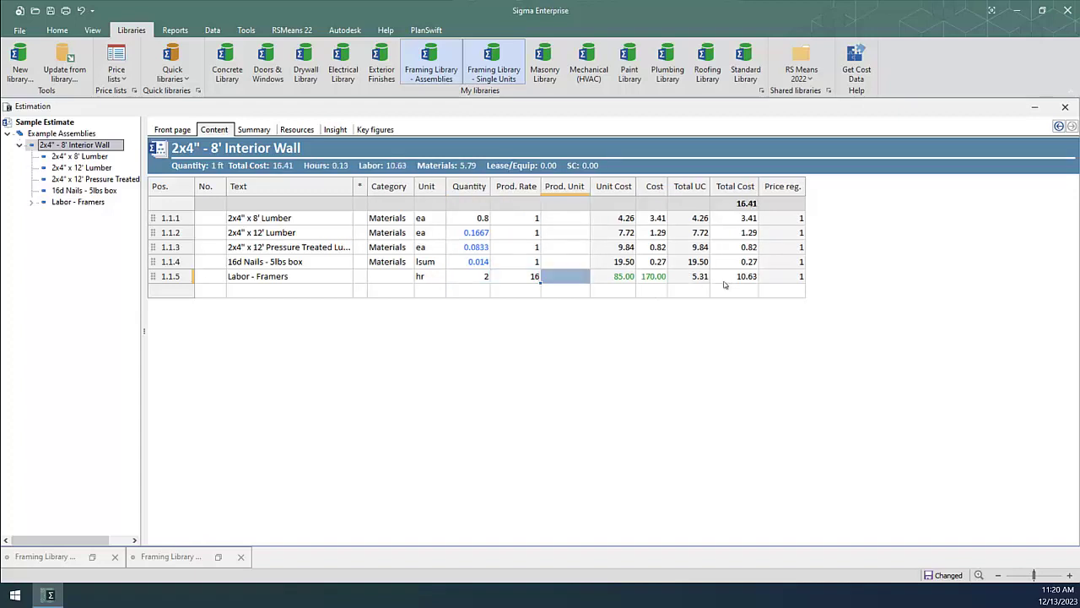
type("ft")
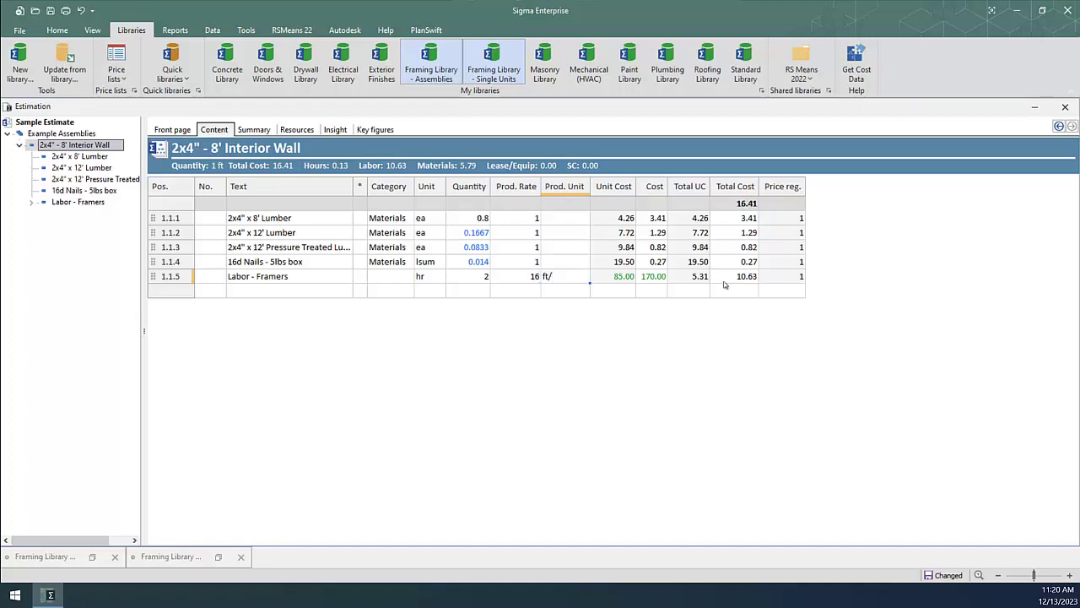
type("/hr")
key("Return")
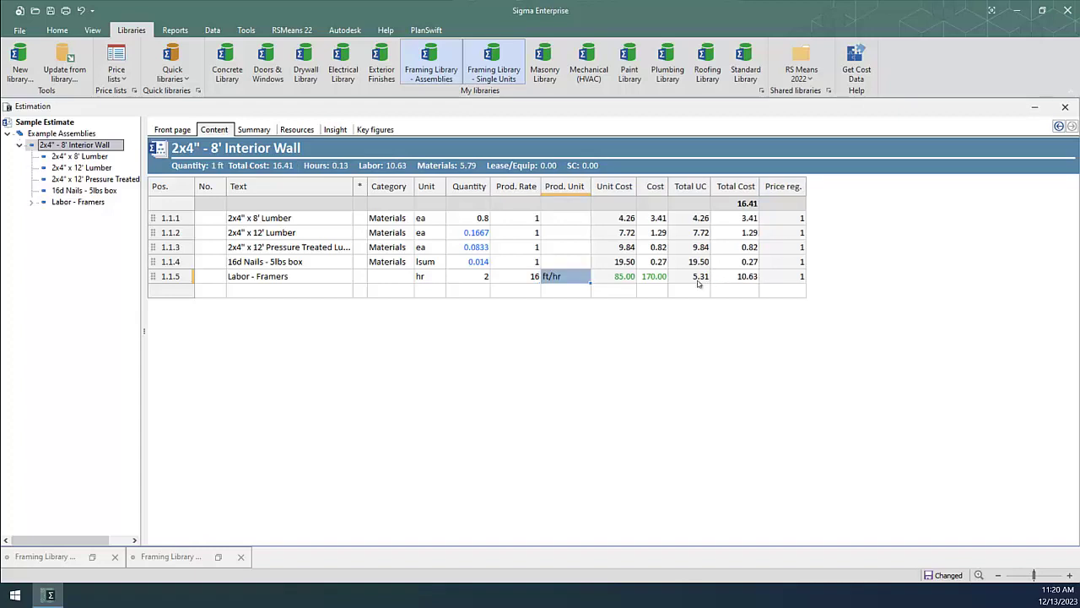
Step: Copy the 2x4" - 8' Interior Wall assembly from Example Assemblies into the 2x4 Walls group of Framing Library - Assemblies
left_click(81, 134)
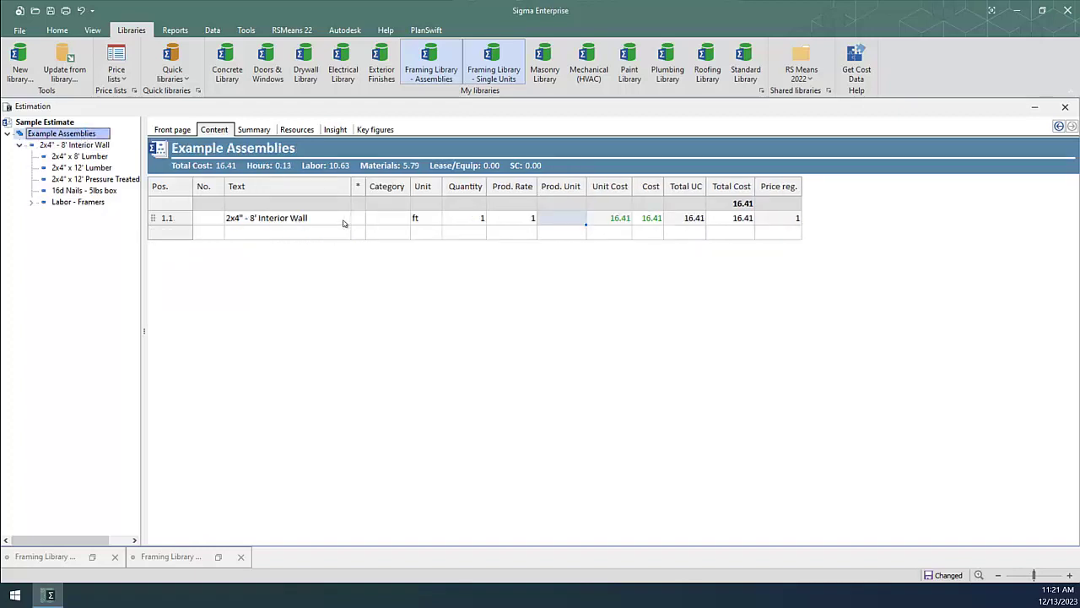
left_click(92, 556)
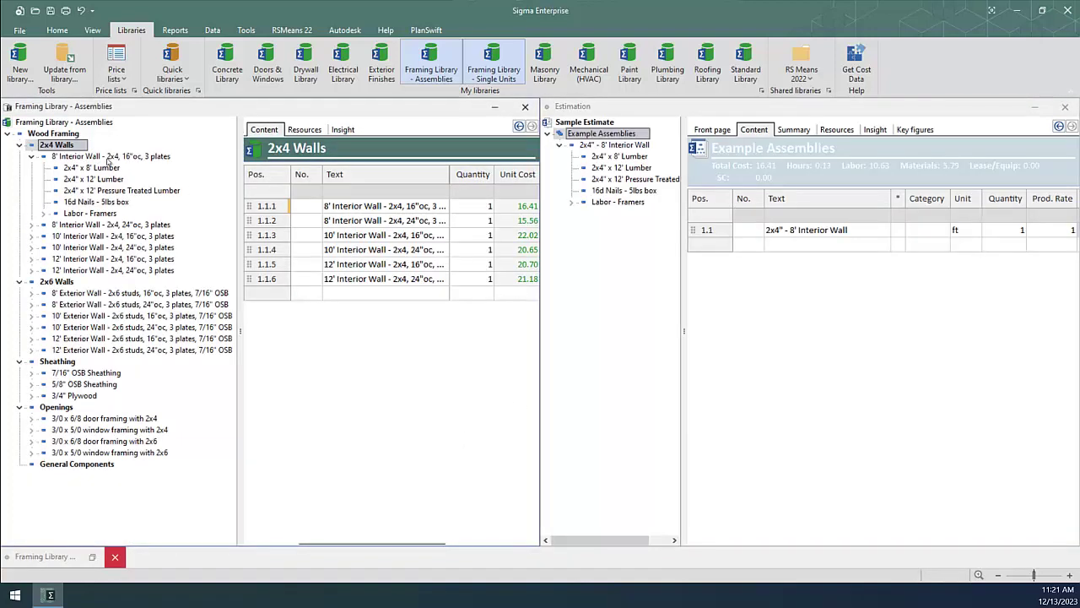
left_click(31, 157)
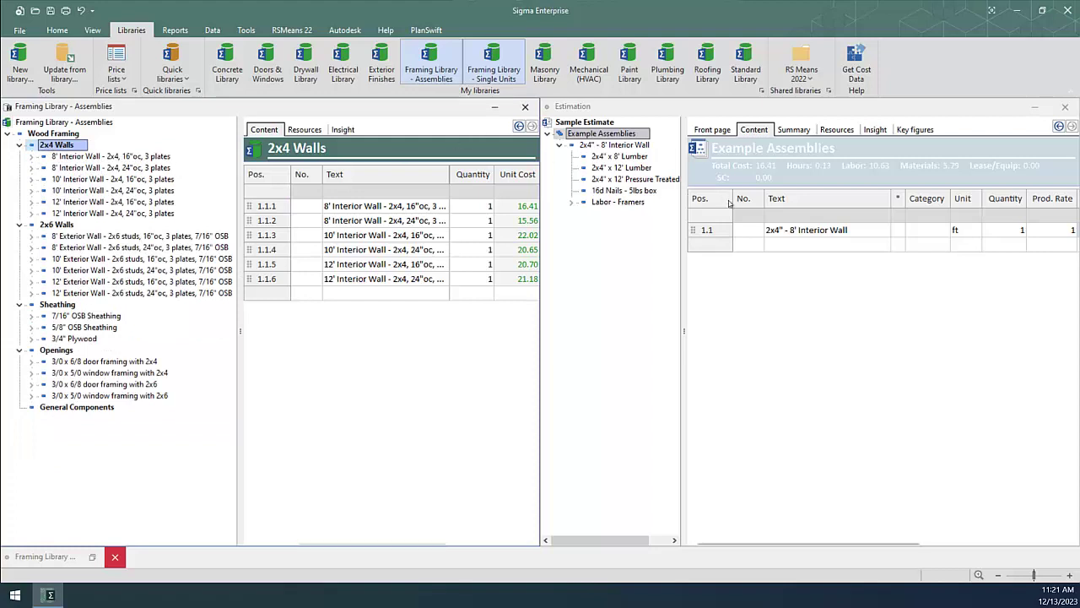
left_click(733, 229)
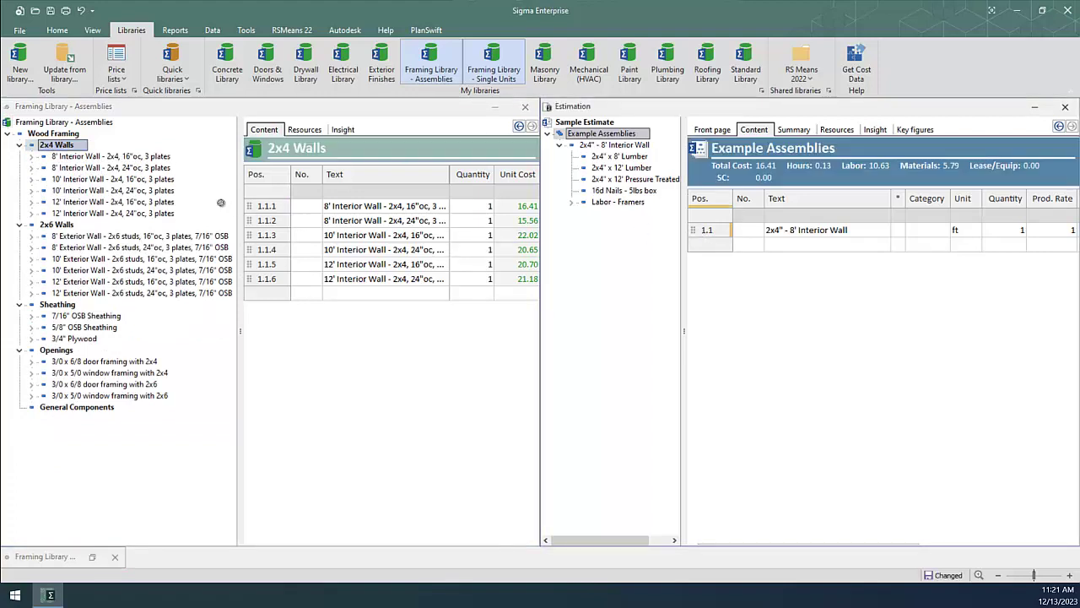
left_click_drag(86, 156, 71, 145)
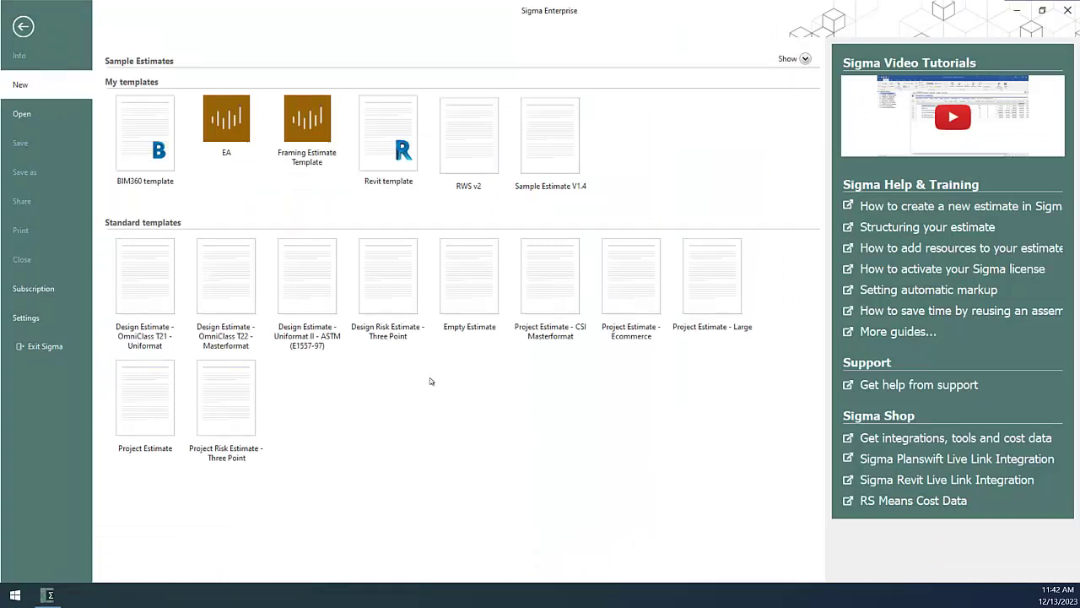
Step: Create a new estimate from the Framing Estimate Template and set its project name to Example Framing Estimate
left_click(311, 131)
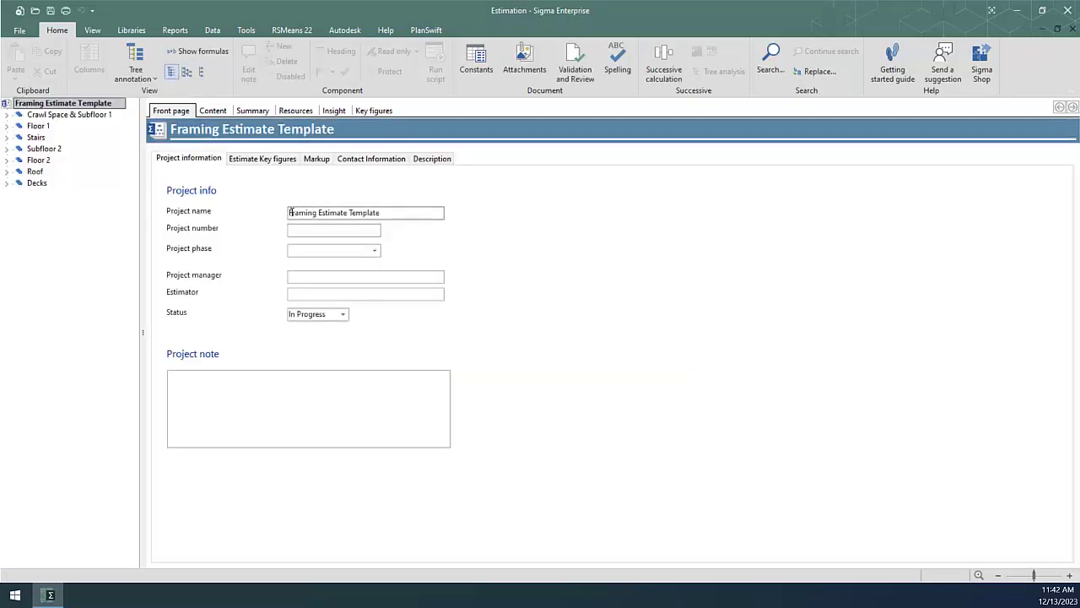
type("Example")
double_click(395, 212)
key("BackSpace")
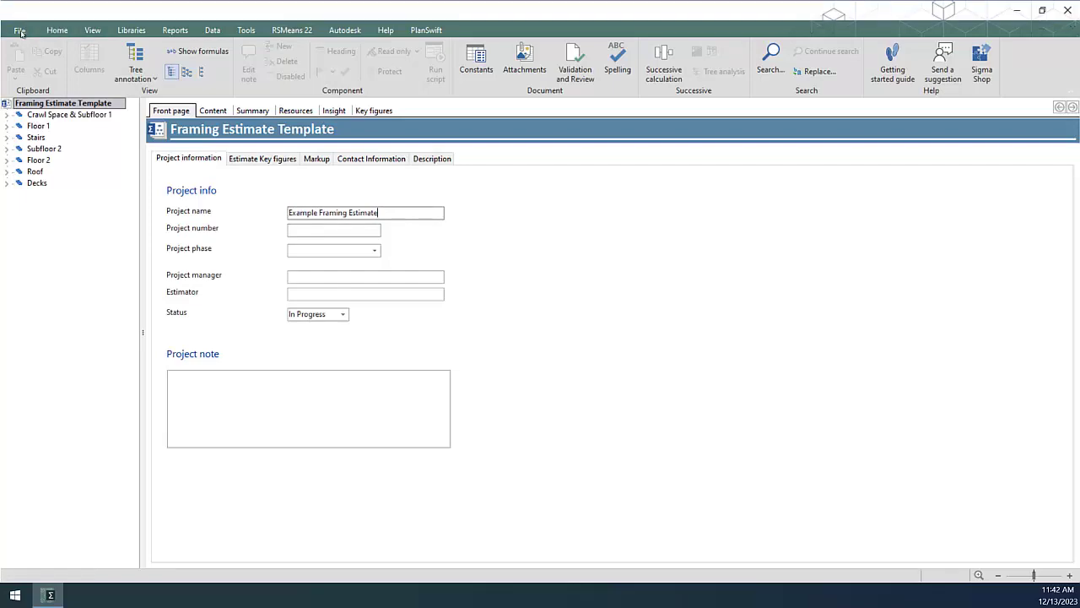
Step: Save the new estimate in the Projects folder as Example Framing Estimate
left_click(19, 30)
left_click(24, 172)
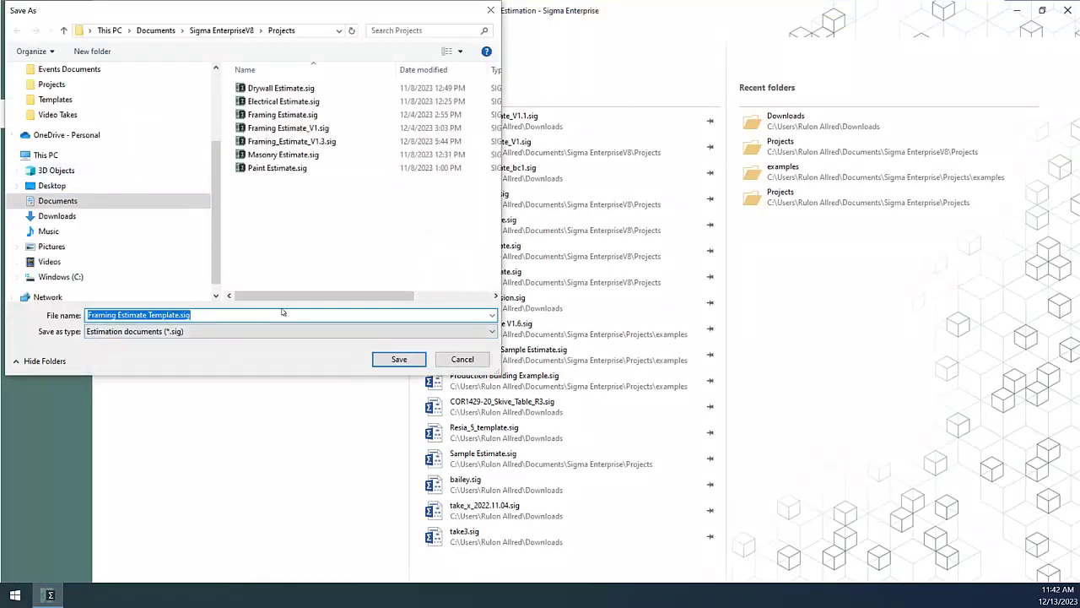
type("Example Framing Estimate")
left_click(420, 359)
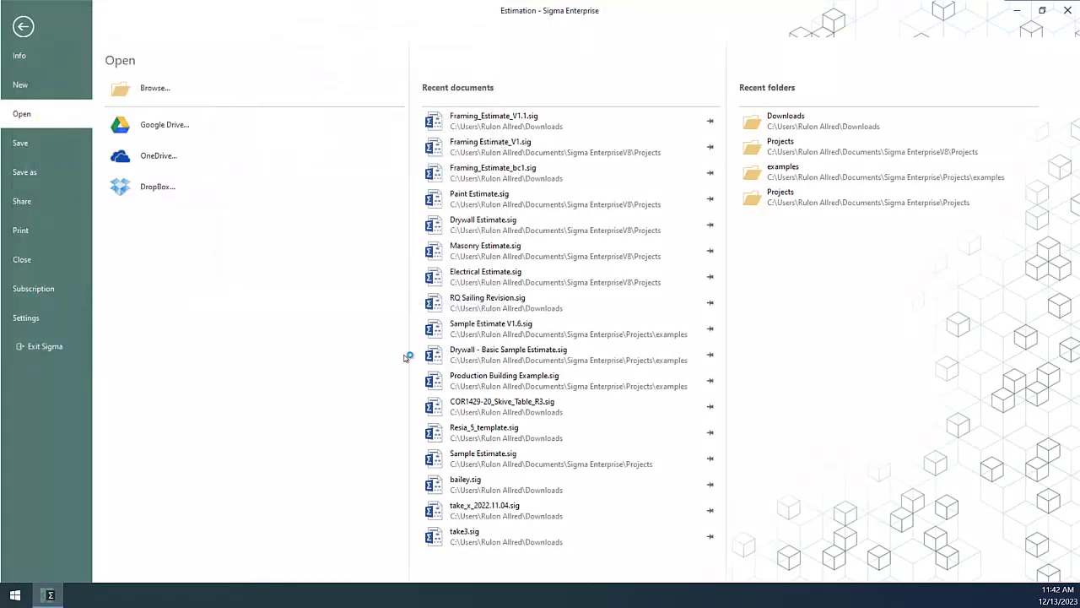
Step: Return to the estimate, expand its tree to show all framing components, and select Crawl Space & Subfloor 1
left_click(23, 26)
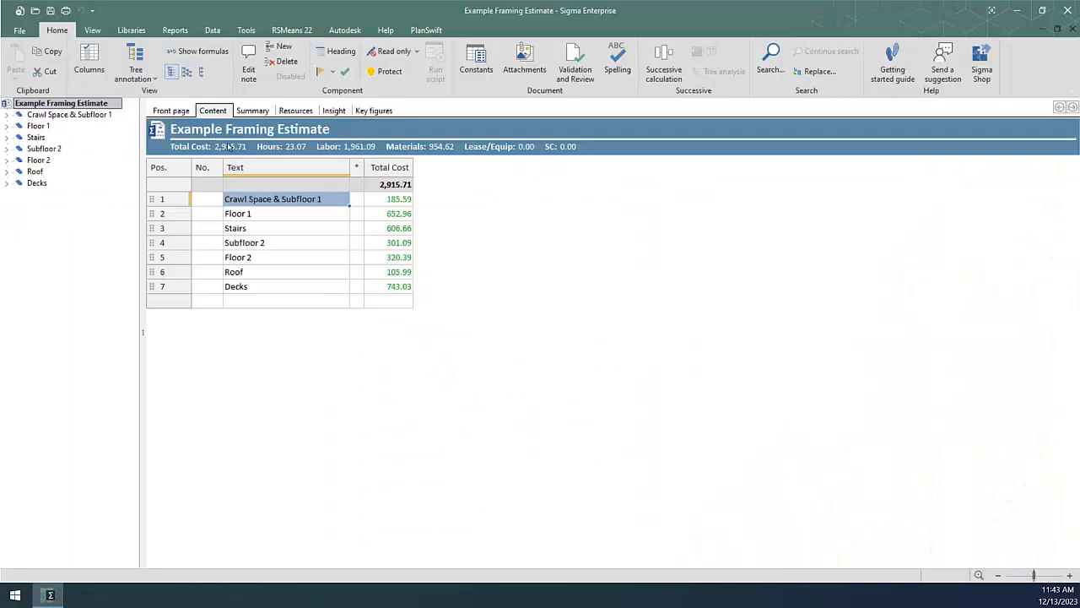
left_click(187, 73)
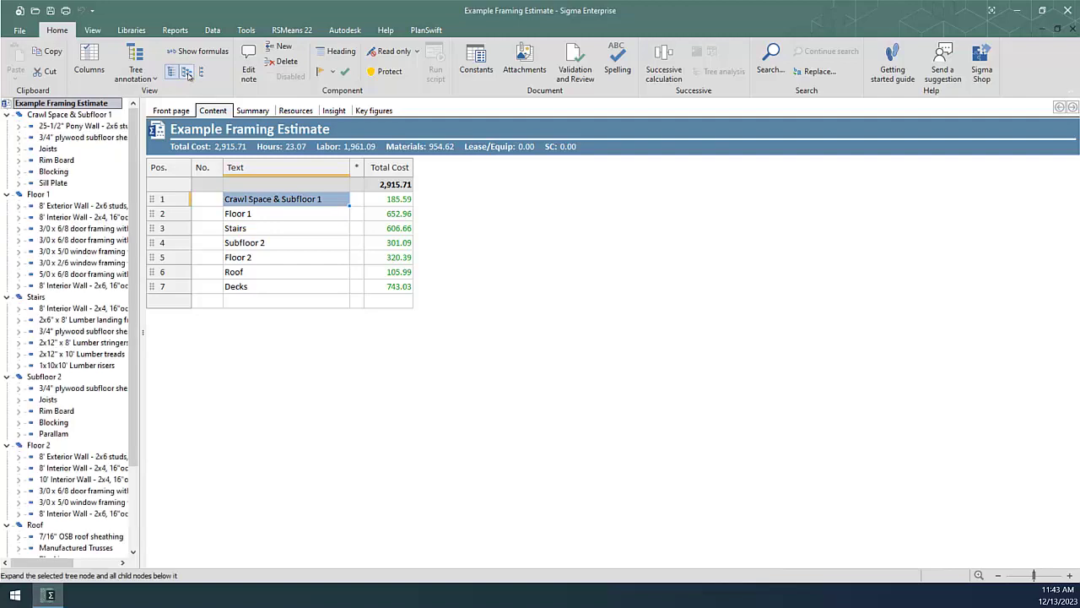
left_click(76, 116)
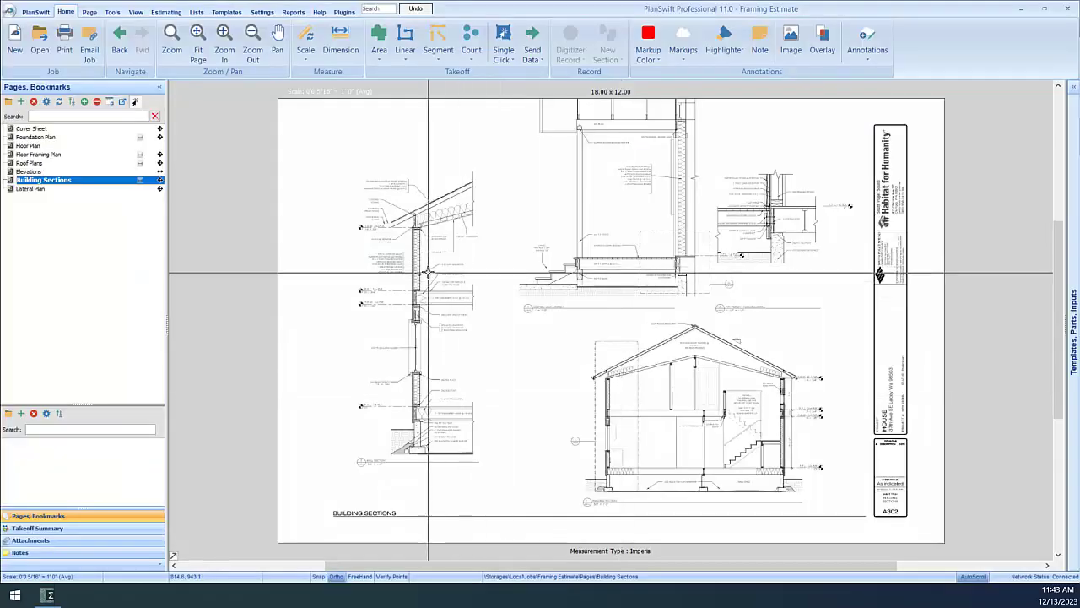
Step: Examine the wall, building and porch sections on the Building Sections page in PlanSwift
scroll(428, 272, "up", 4)
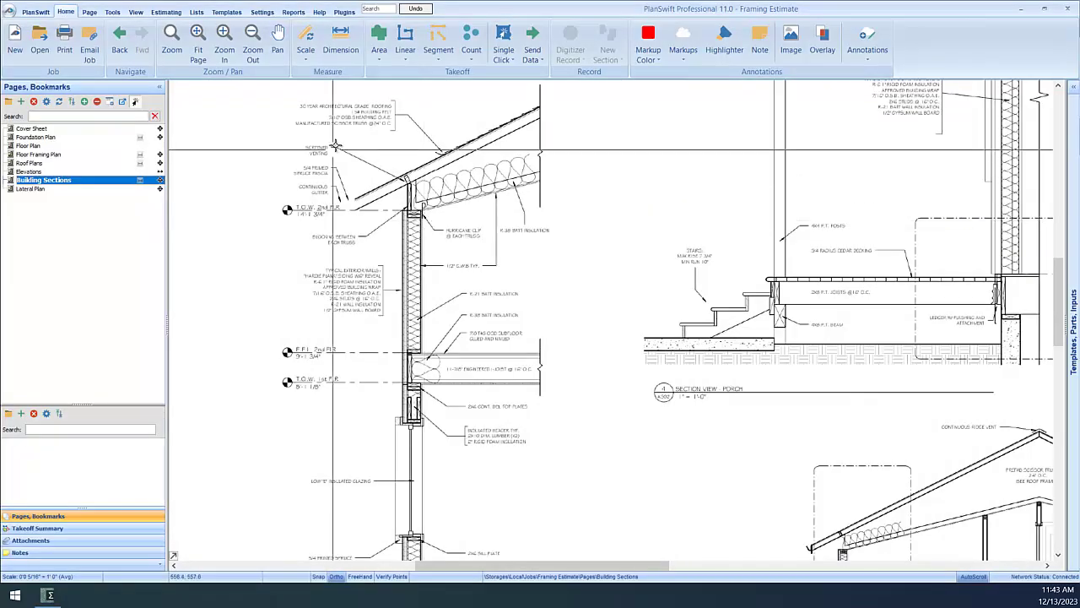
scroll(431, 473, "down", 5)
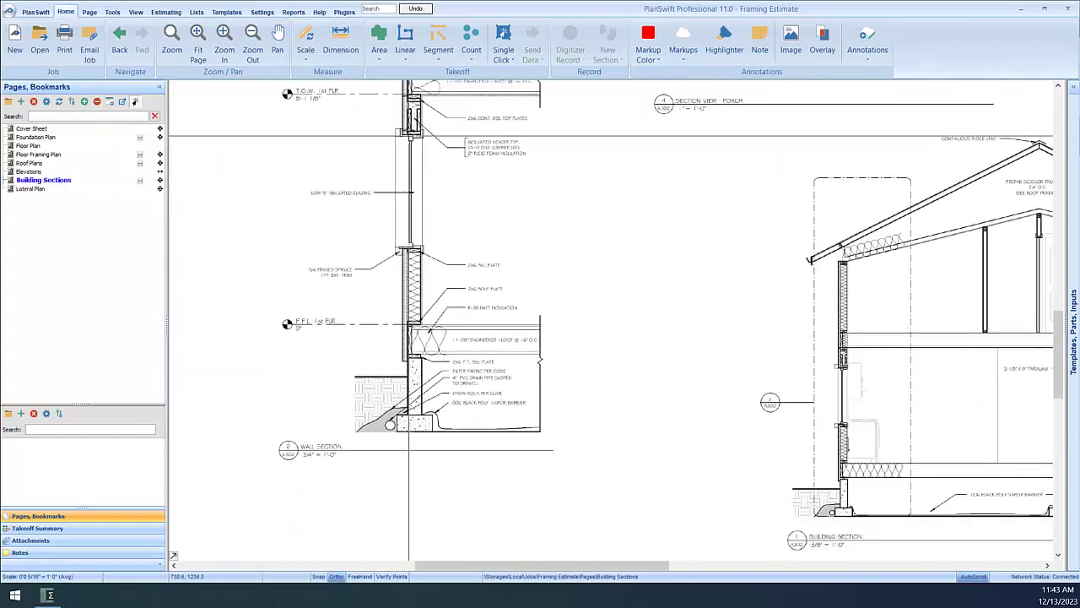
left_click_drag(936, 185, 424, 108)
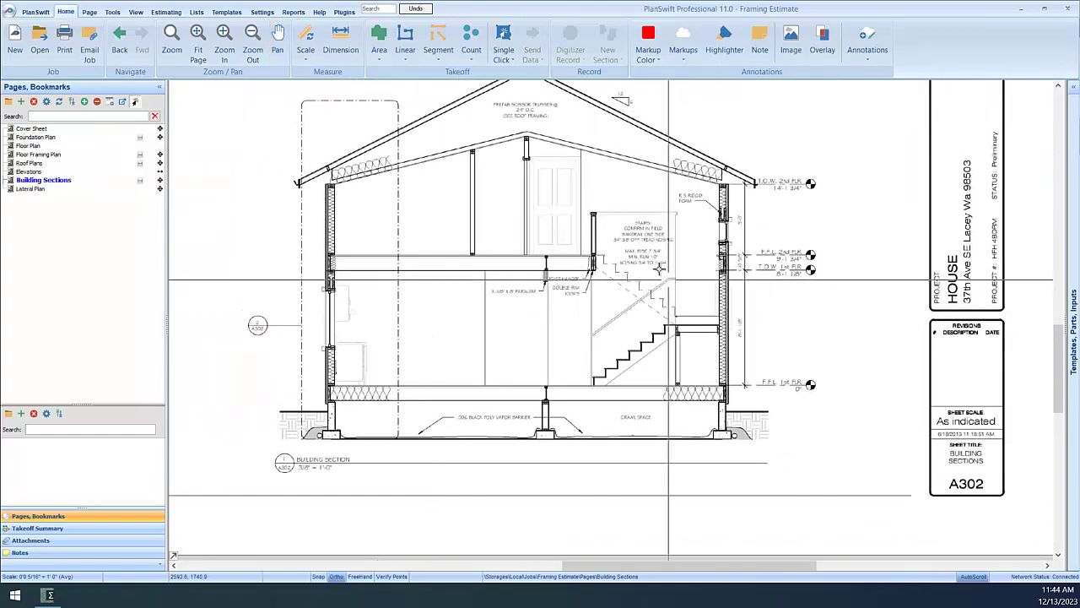
left_click_drag(540, 242, 577, 595)
left_click_drag(551, 125, 572, 334)
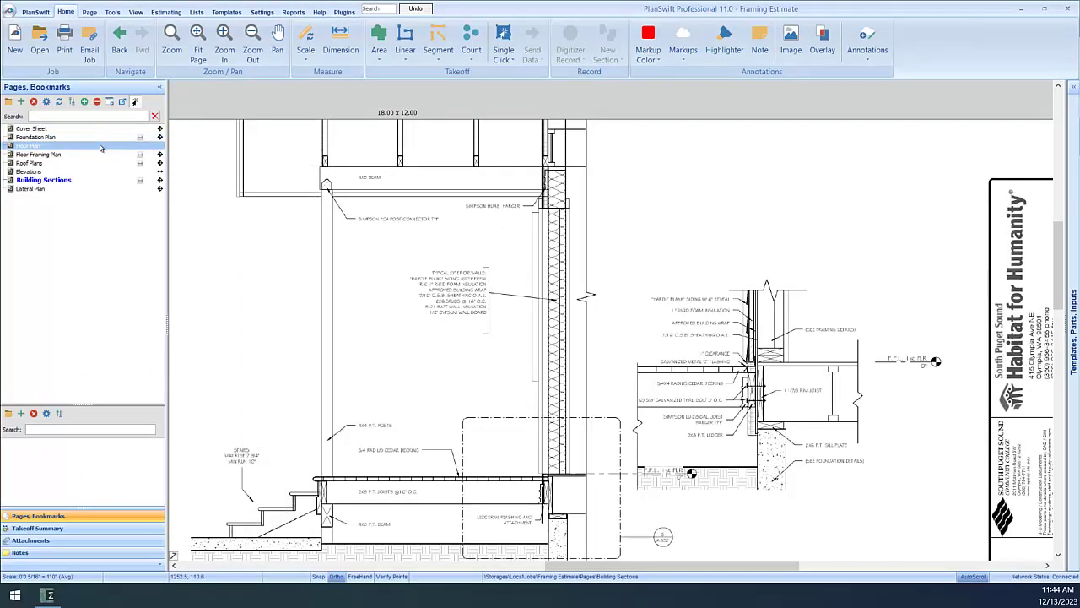
Step: Scale the Floor Plan page to 28 ft along the overall horizontal dimension above the second-floor plan
left_click(100, 145)
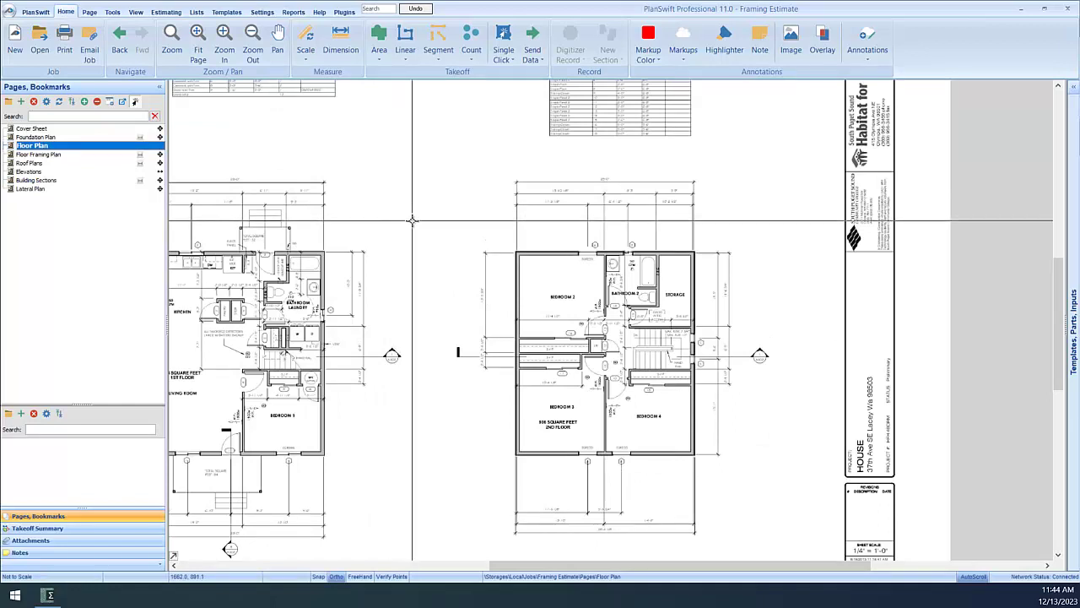
left_click(309, 37)
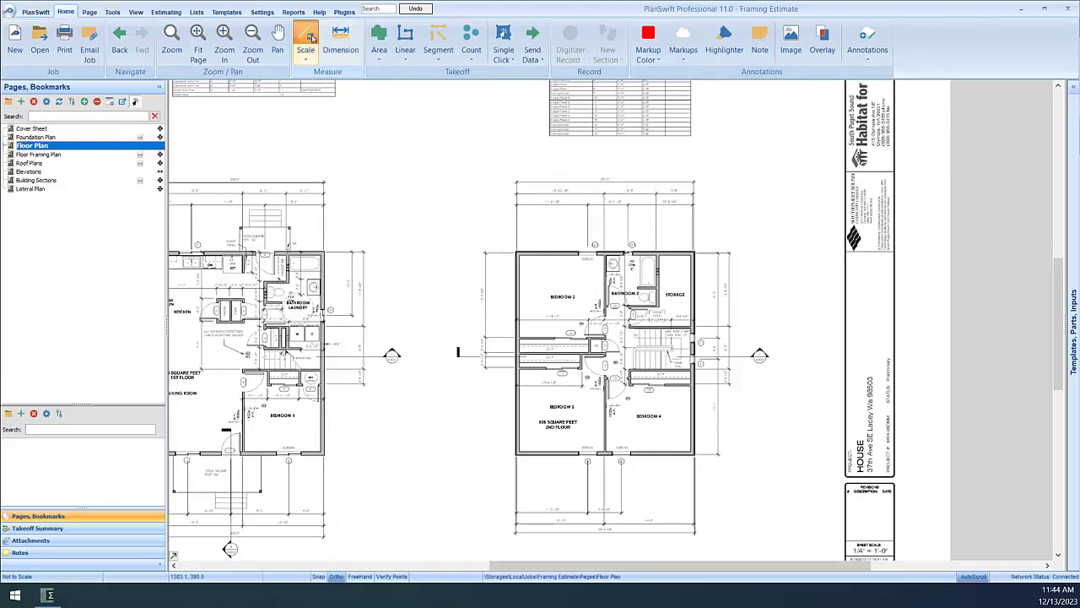
type("2")
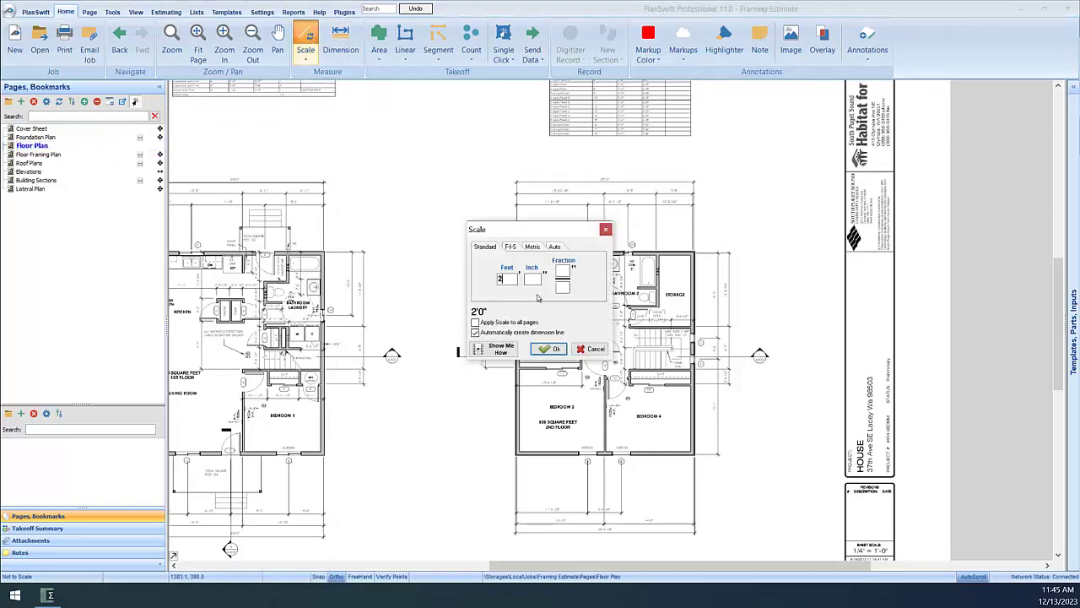
type("8")
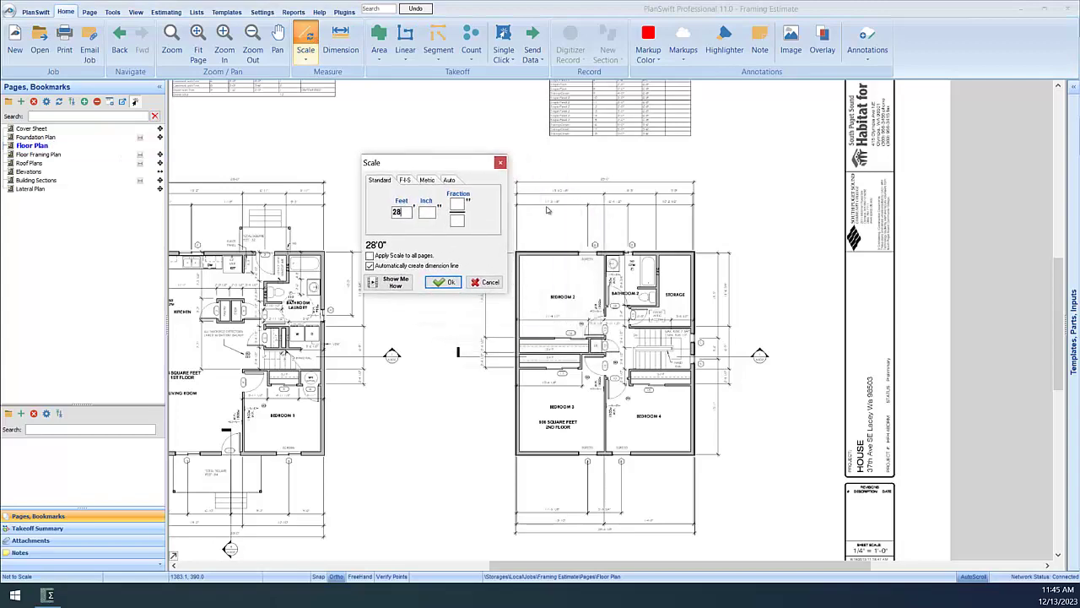
key("Return")
scroll(553, 181, "up", 5)
left_click(429, 183)
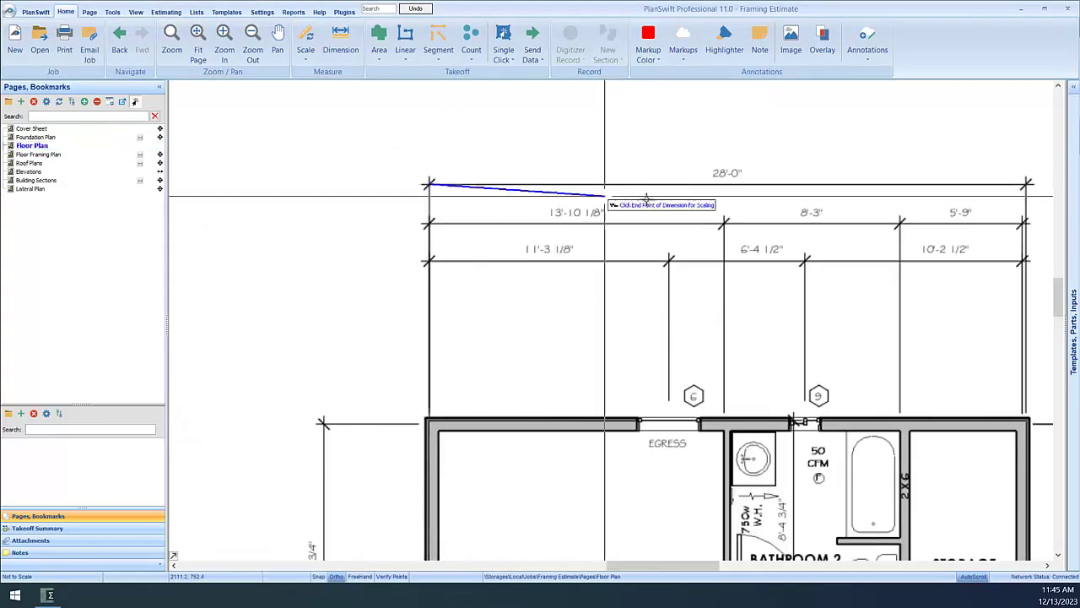
scroll(1028, 182, "up", 3)
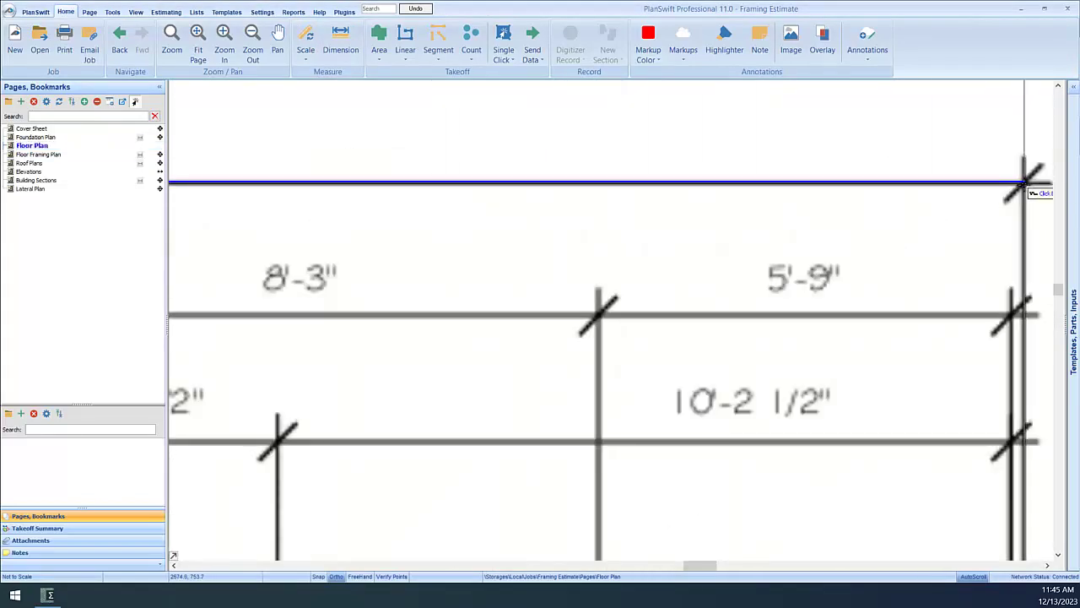
left_click(1028, 183)
scroll(582, 319, "down", 5)
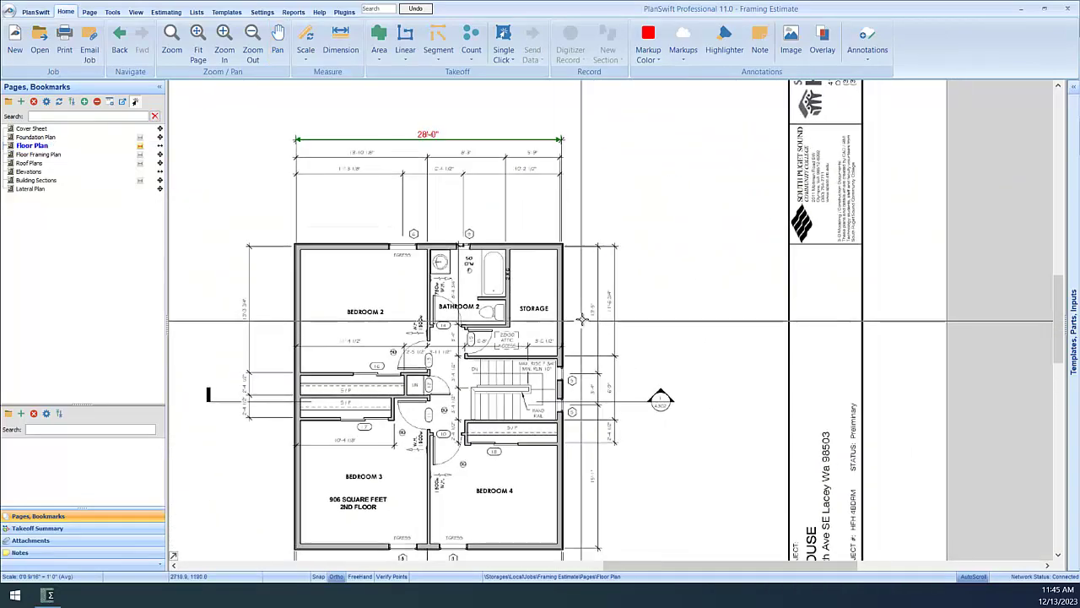
Step: Scale the Floor Plan page vertically to 13'-5" along the dimension line beside the Storage room
scroll(582, 319, "up", 2)
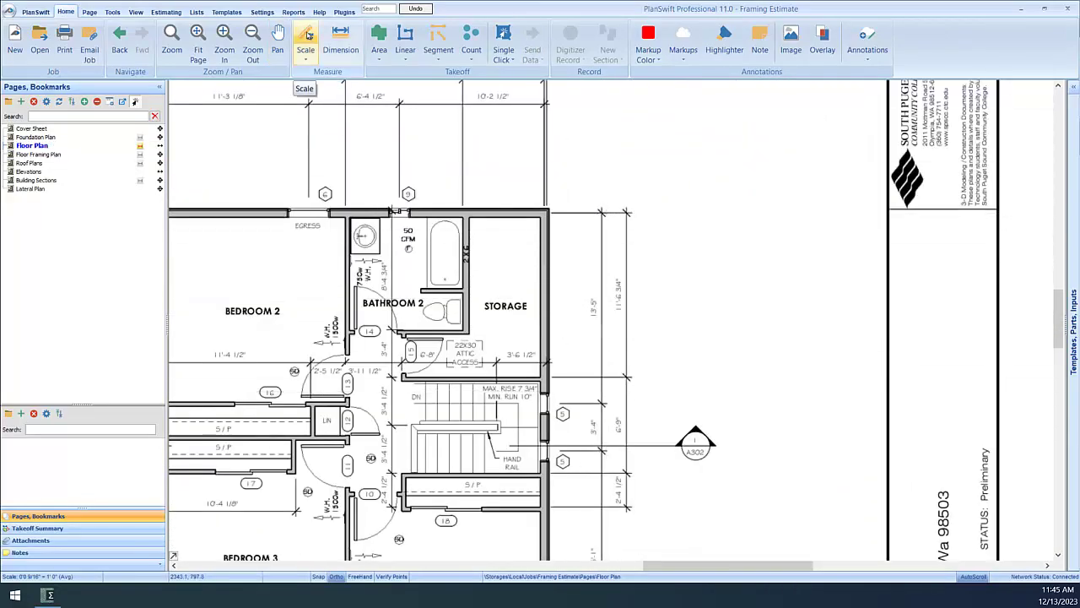
left_click(305, 38)
type("13")
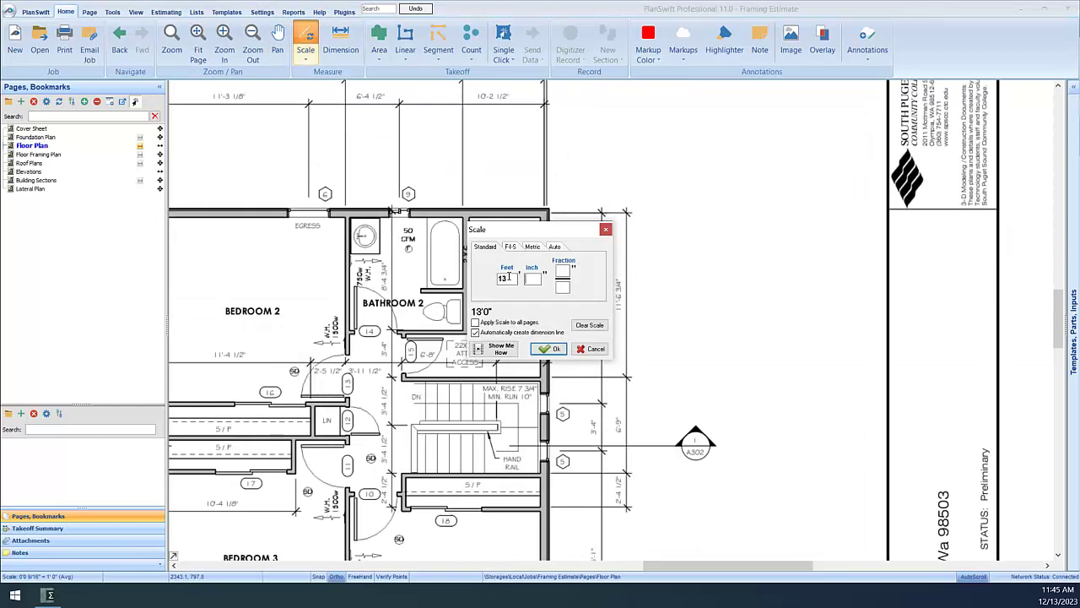
left_click(549, 348)
scroll(604, 212, "up", 2)
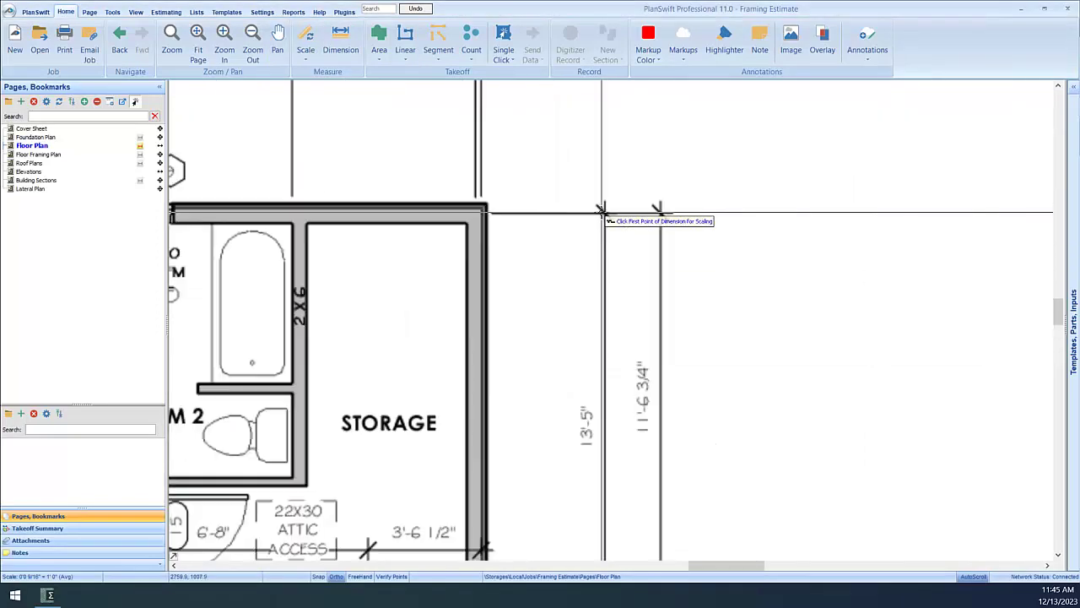
left_click(604, 212)
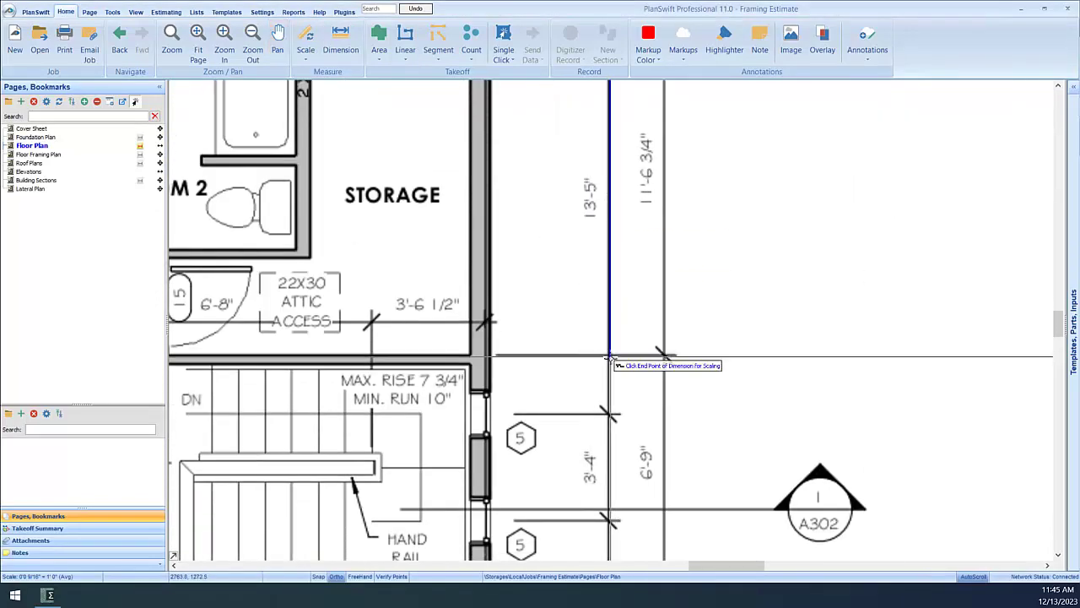
left_click(610, 413)
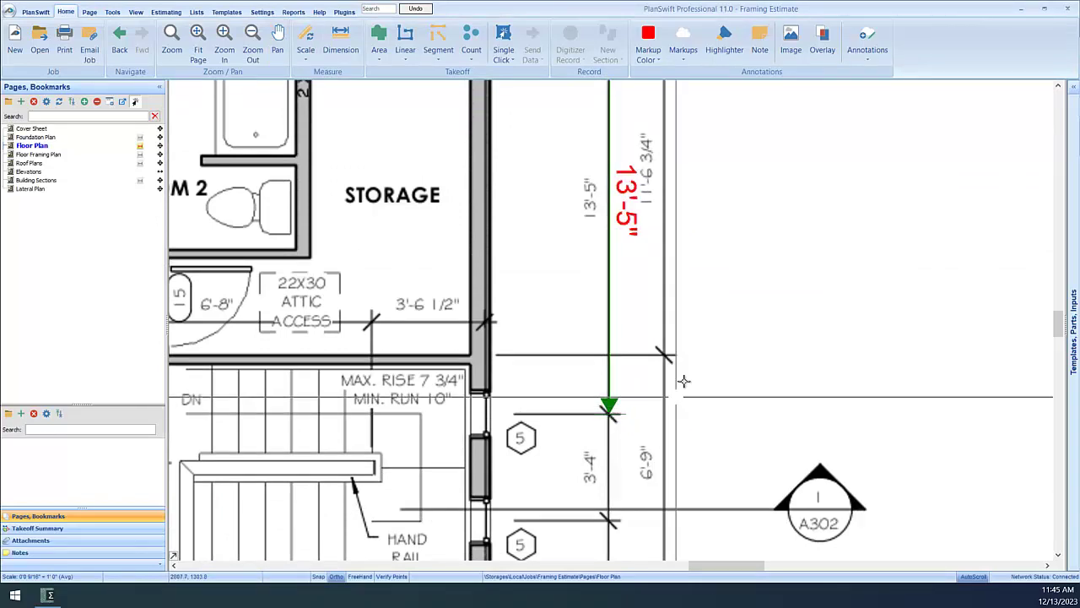
scroll(724, 317, "down", 3)
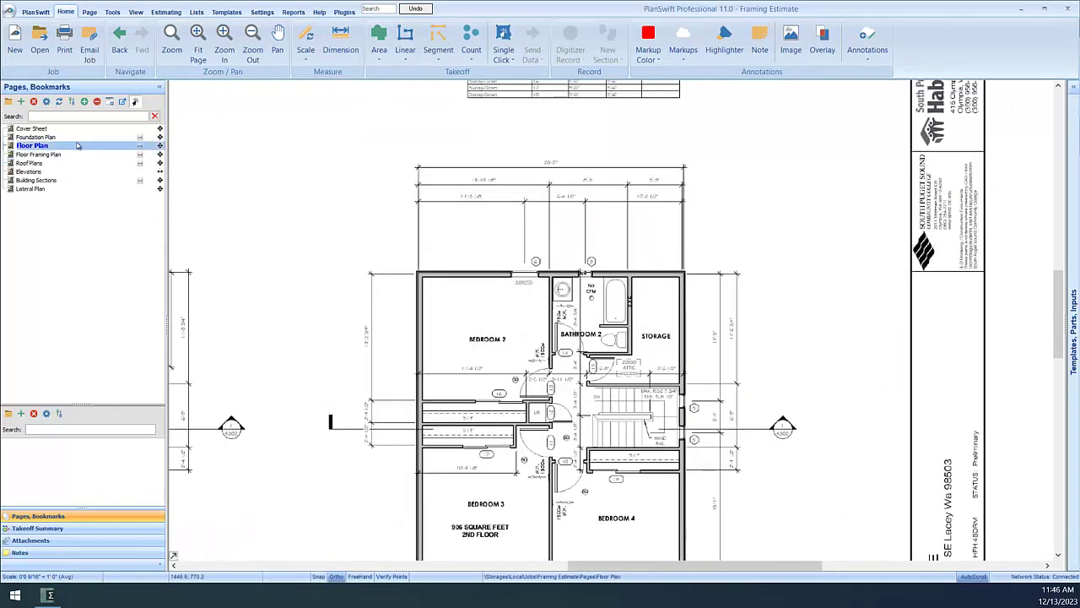
Step: Examine the pony wall footing, beam connection and foundation plan drawings on the Foundation Plan page
left_click(65, 137)
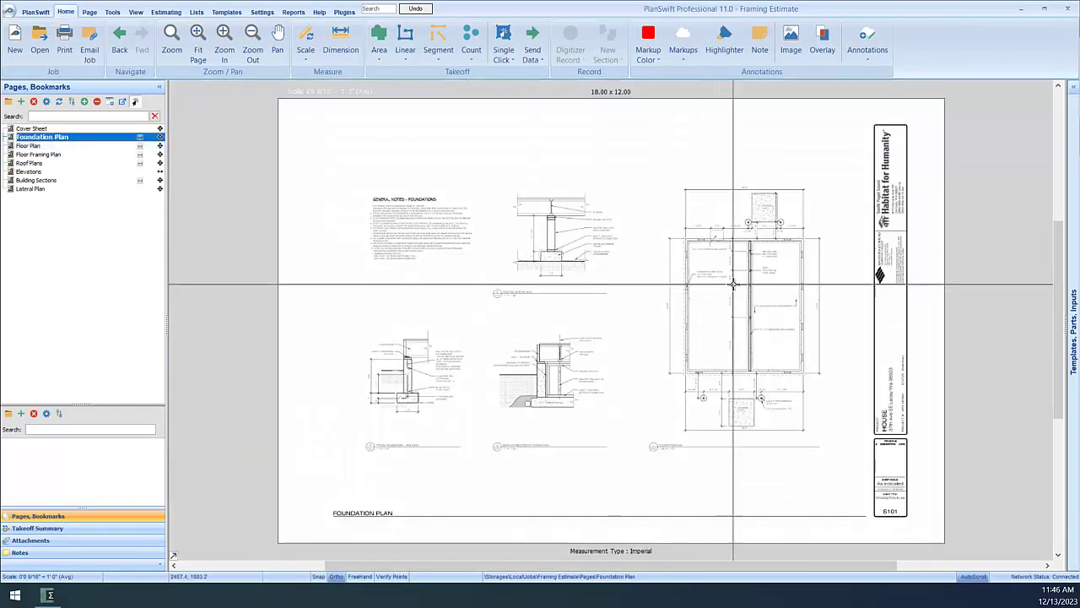
scroll(737, 289, "up", 2)
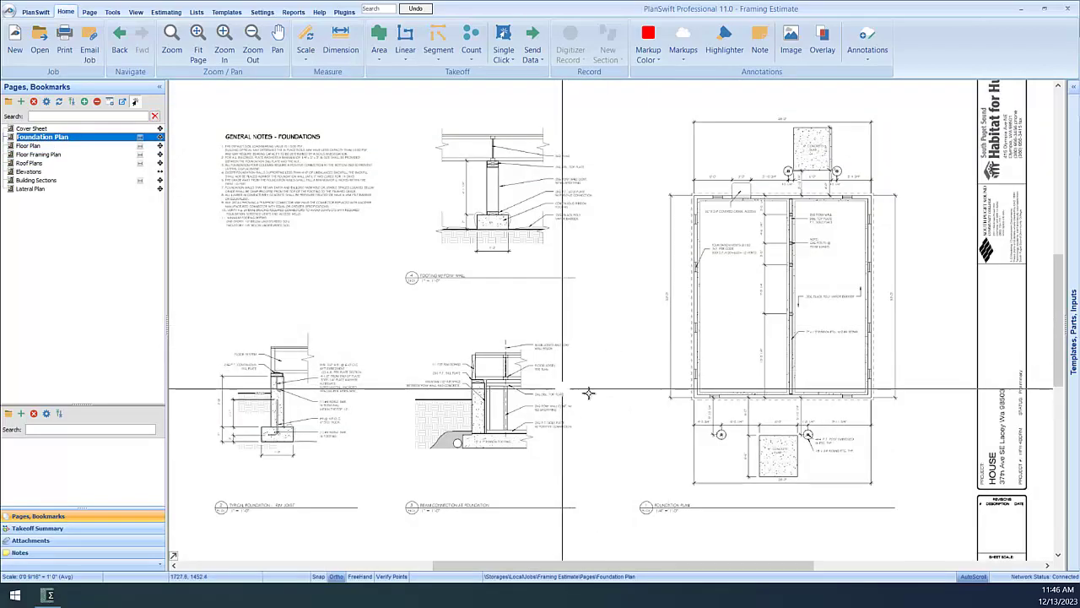
scroll(456, 388, "up", 3)
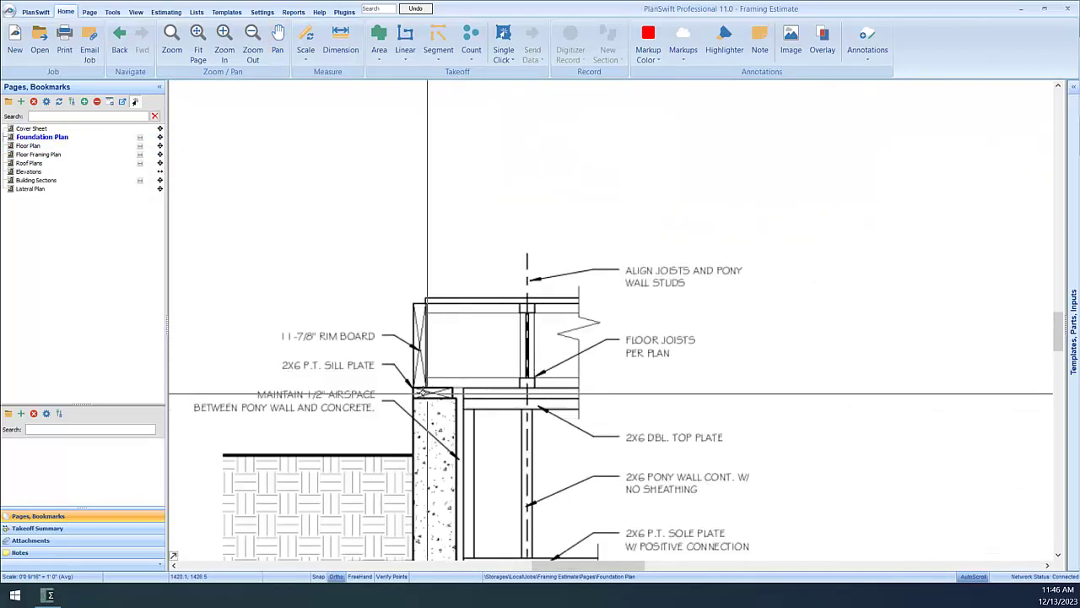
scroll(569, 348, "down", 1)
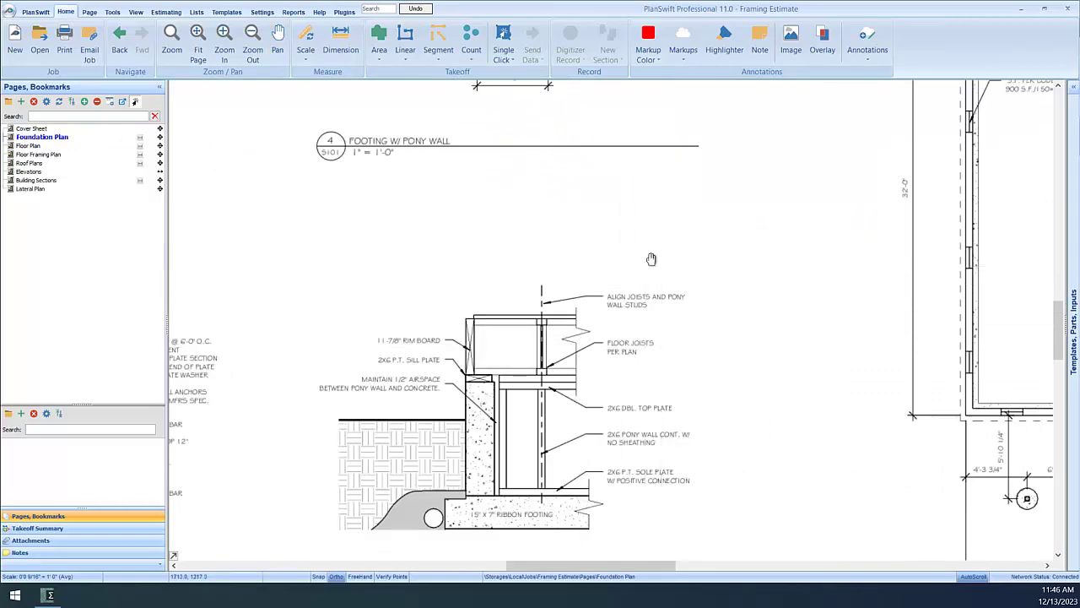
mouse_move(652, 255)
left_mouse_down()
mouse_move(546, 434)
mouse_move(534, 480)
left_mouse_up()
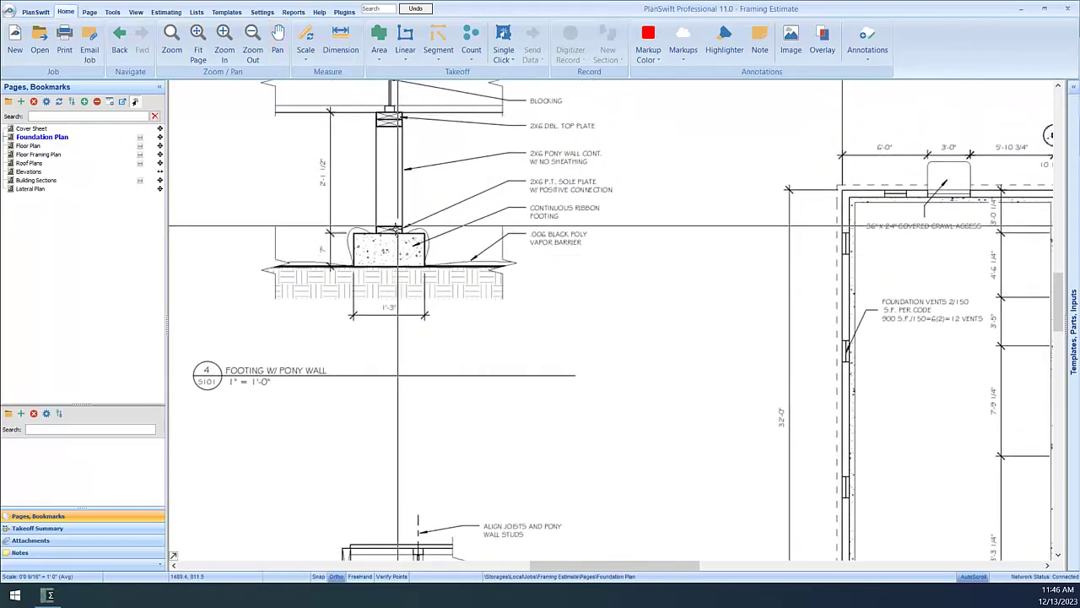
mouse_move(906, 361)
left_mouse_down()
mouse_move(837, 312)
mouse_move(489, 206)
mouse_move(463, 261)
left_mouse_up()
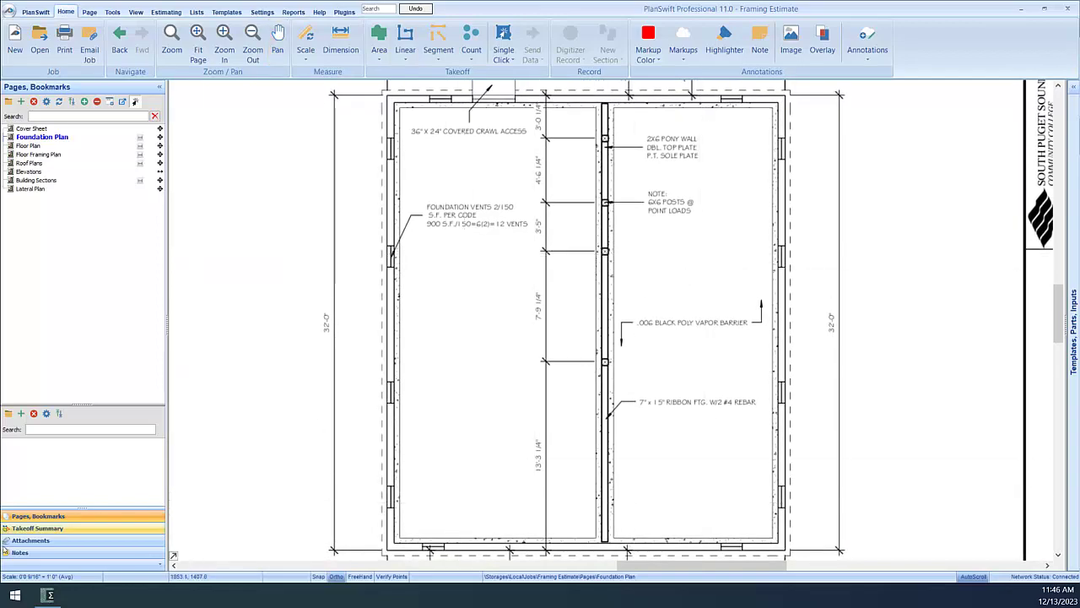
Step: From Sigma, start a linear takeoff for the 25-1/2" Pony Wall component and trace the central pony wall's full length on the Foundation Plan in PlanSwift
key("alt+Tab")
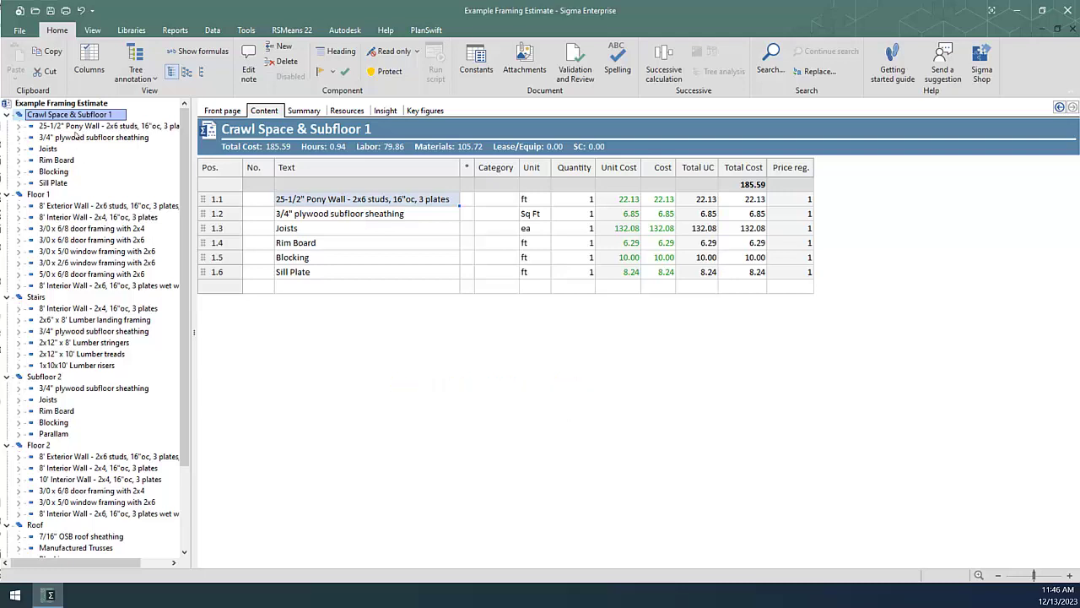
left_click(223, 201)
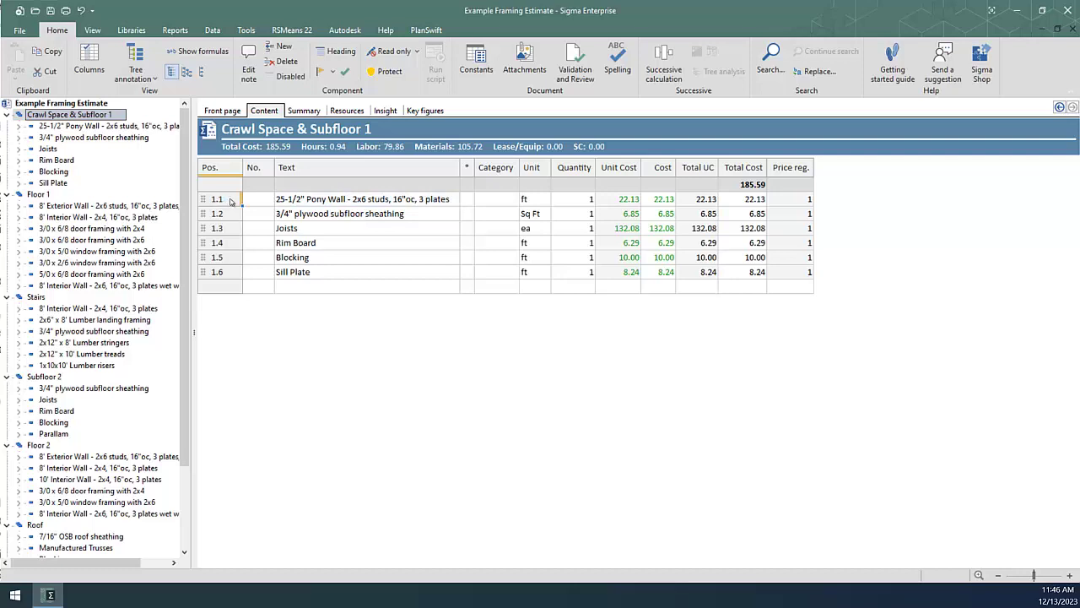
left_click(427, 30)
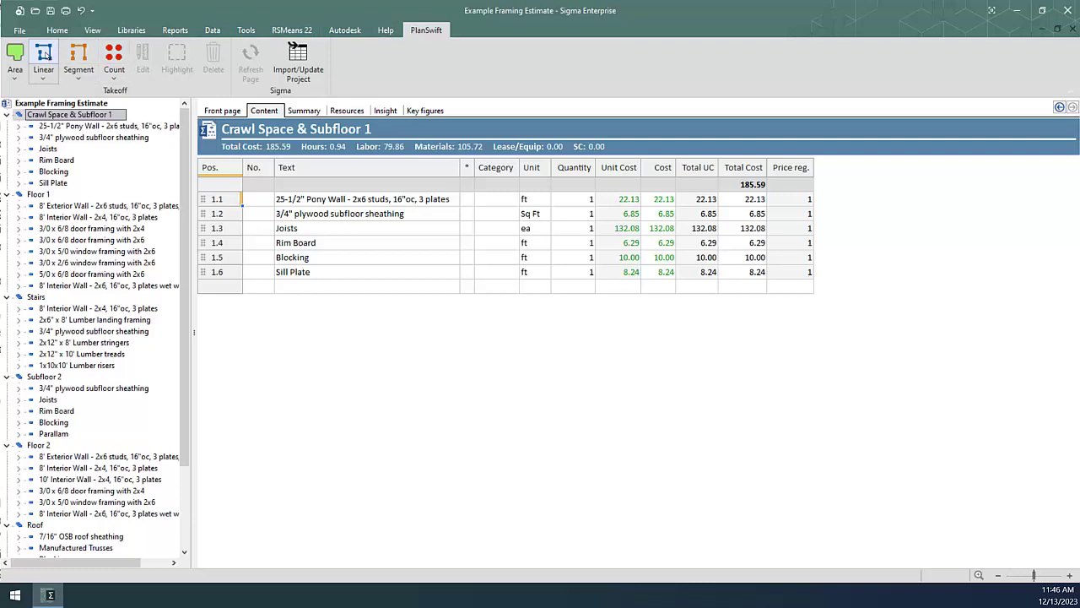
left_click(43, 53)
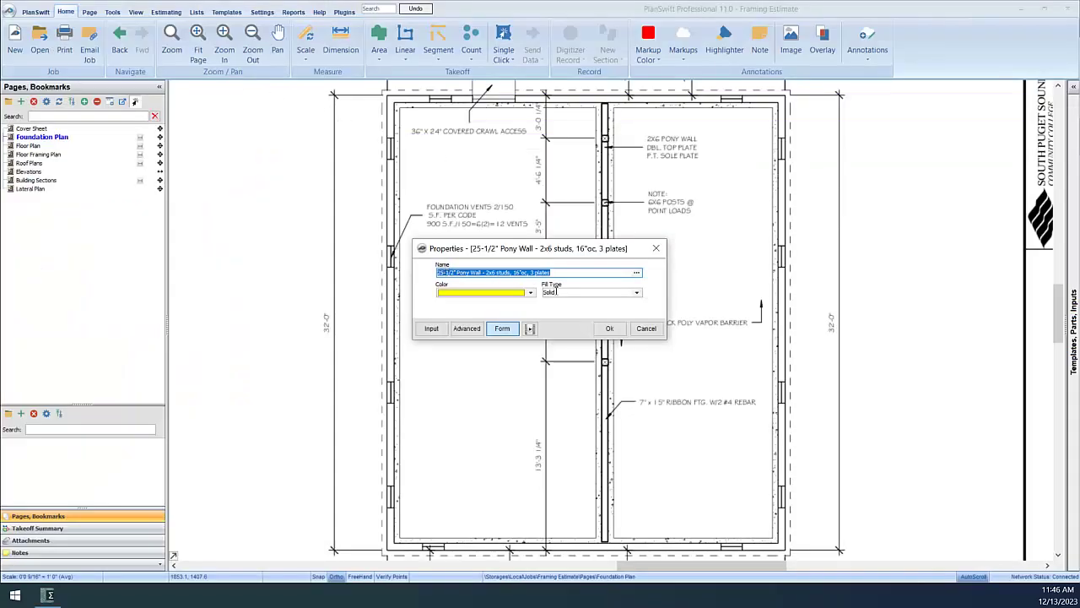
left_click(611, 330)
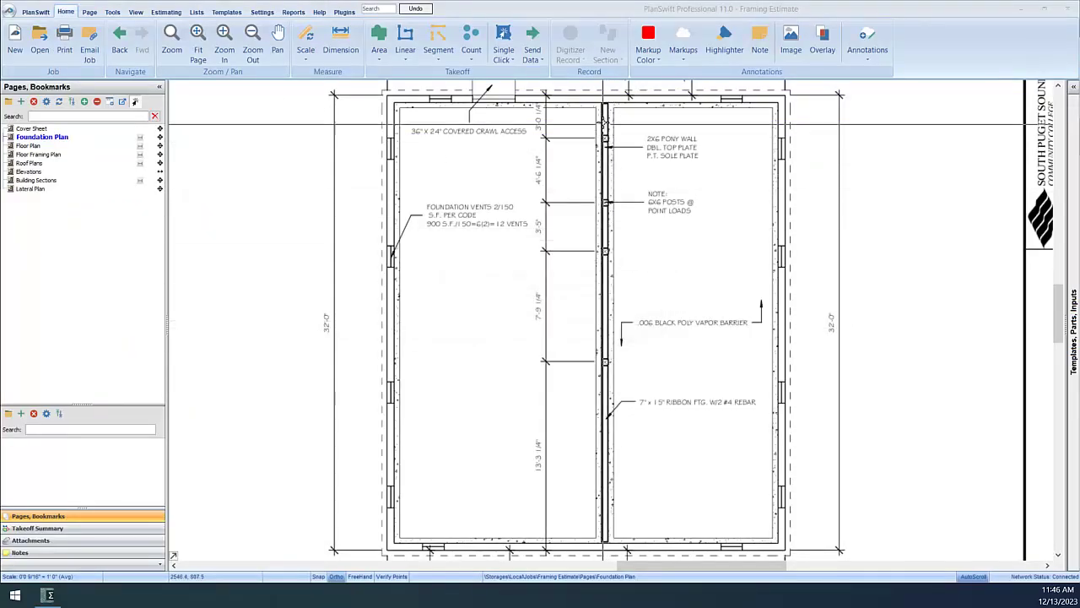
left_click(607, 105)
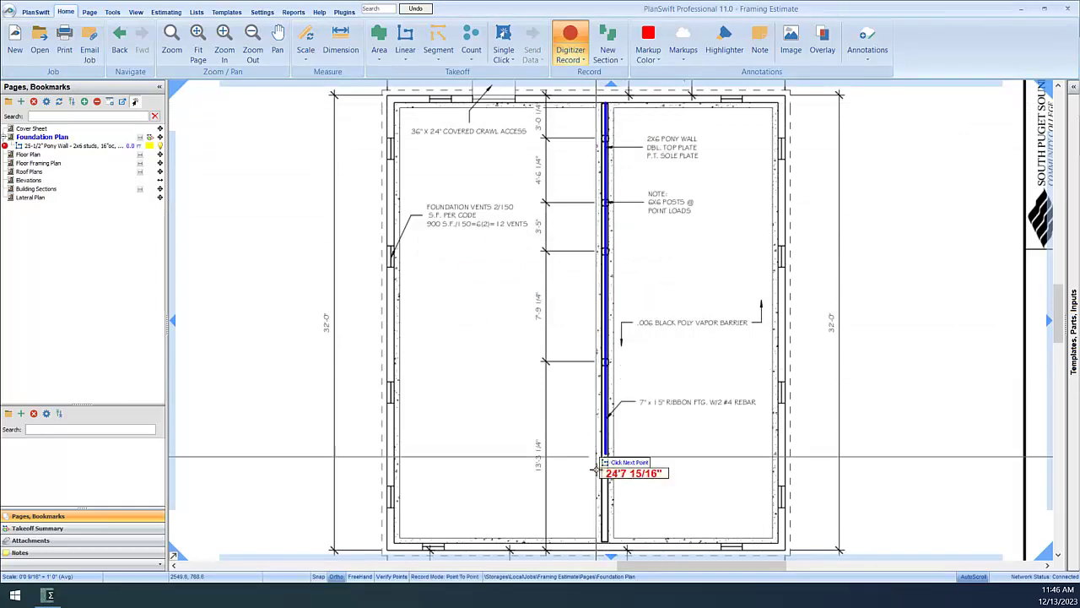
left_click(612, 551)
left_click(571, 34)
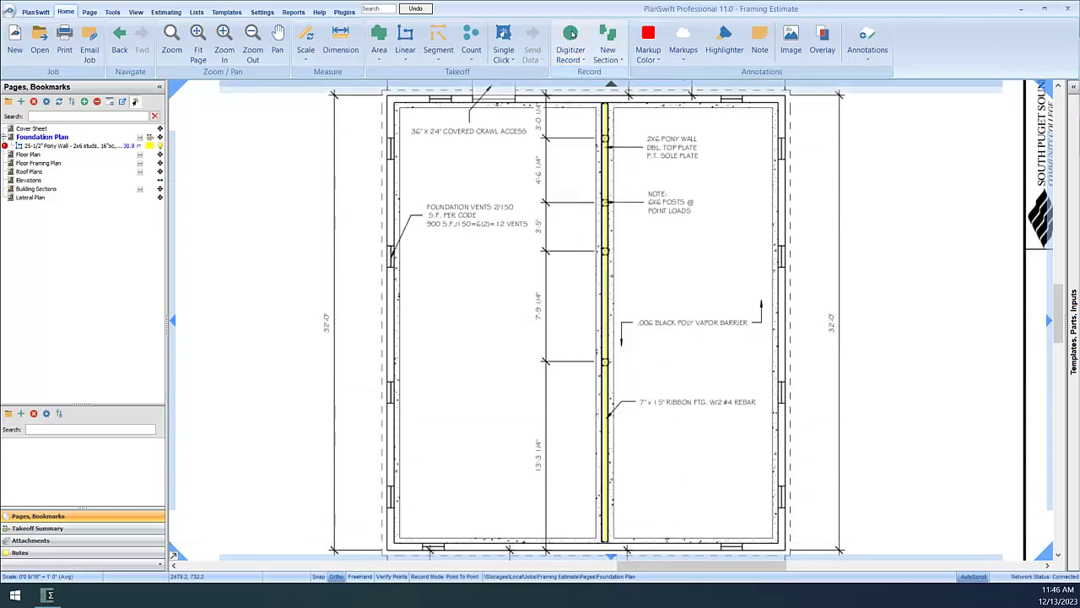
left_click(97, 155)
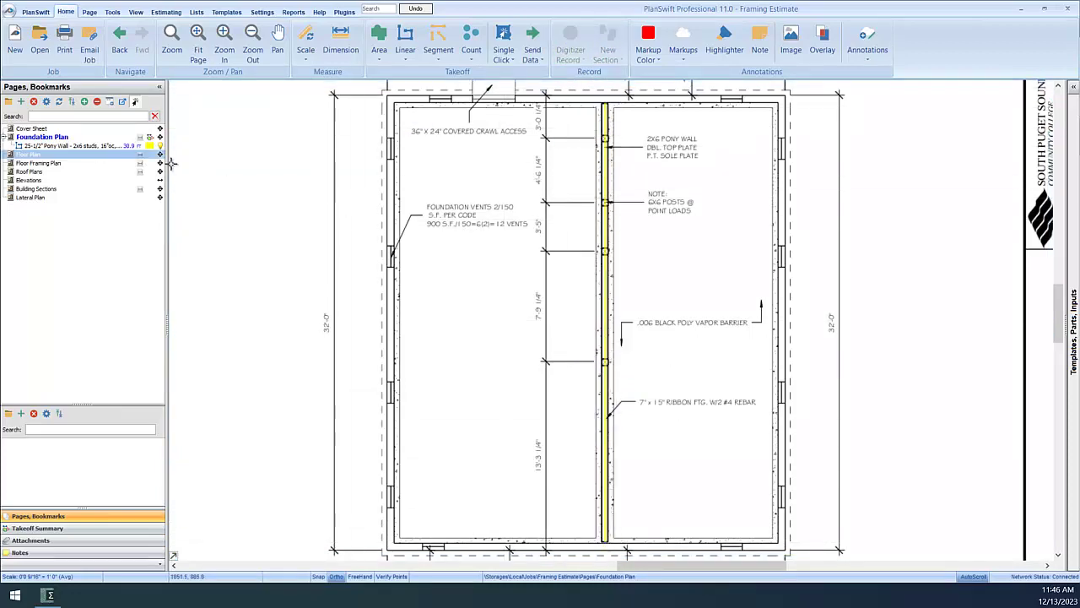
Step: Check the Beam Connection at Foundation detail and the contents of the Sill Plate component in Sigma under Crawl Space & Subfloor 1
scroll(470, 289, "down", 4)
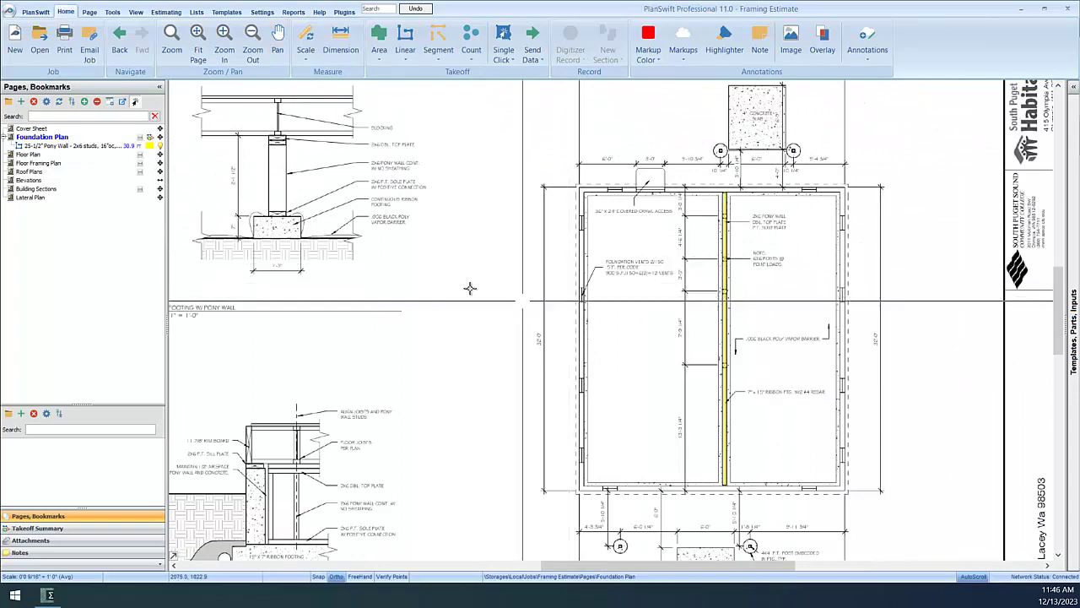
mouse_move(386, 364)
left_mouse_down()
mouse_move(427, 320)
mouse_move(458, 190)
left_mouse_up()
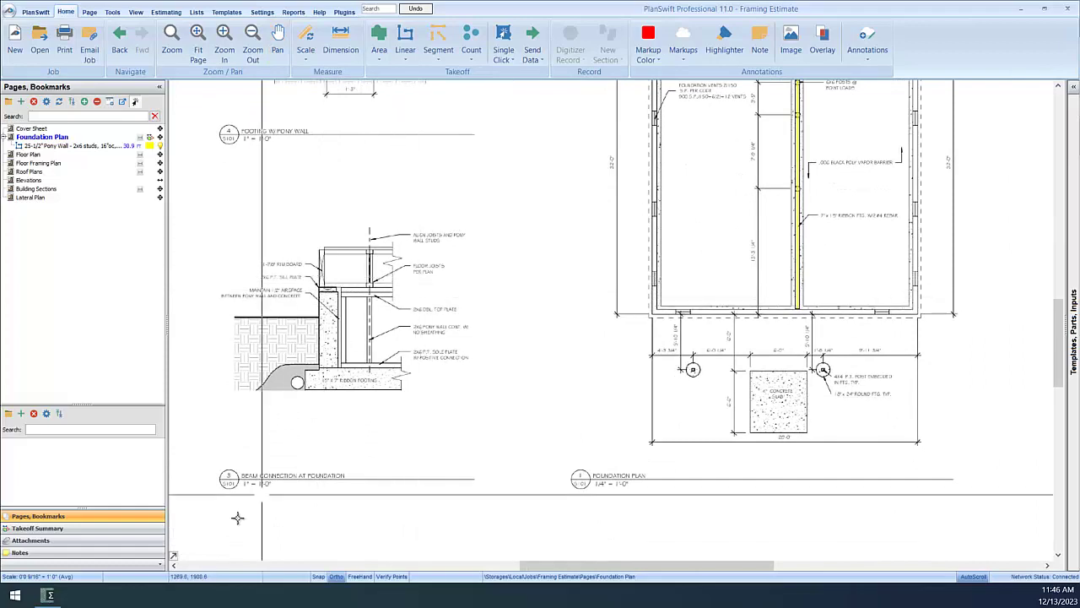
left_click(49, 595)
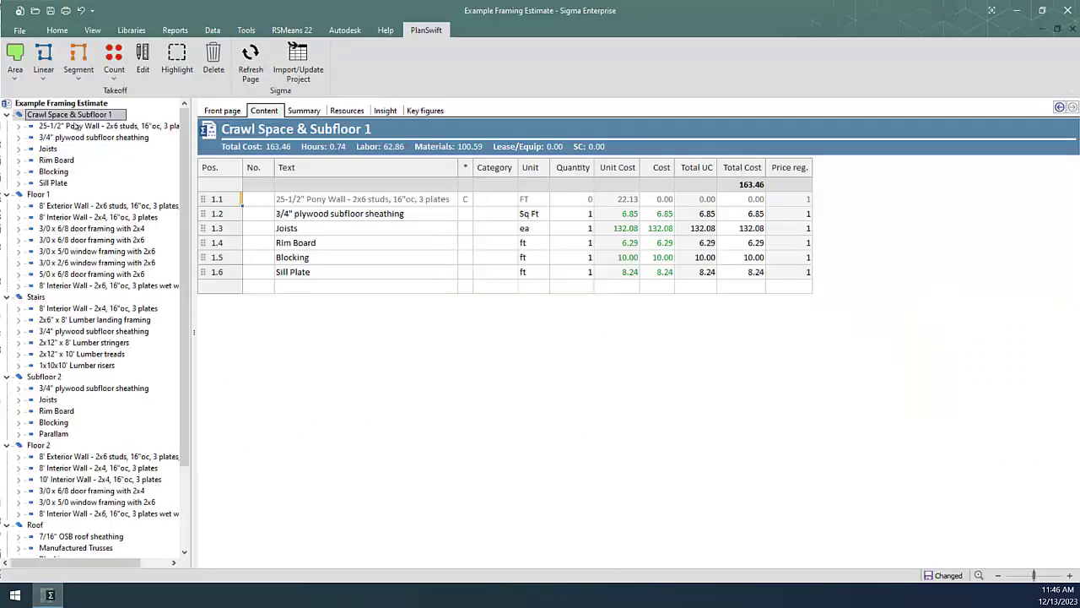
left_click(58, 183)
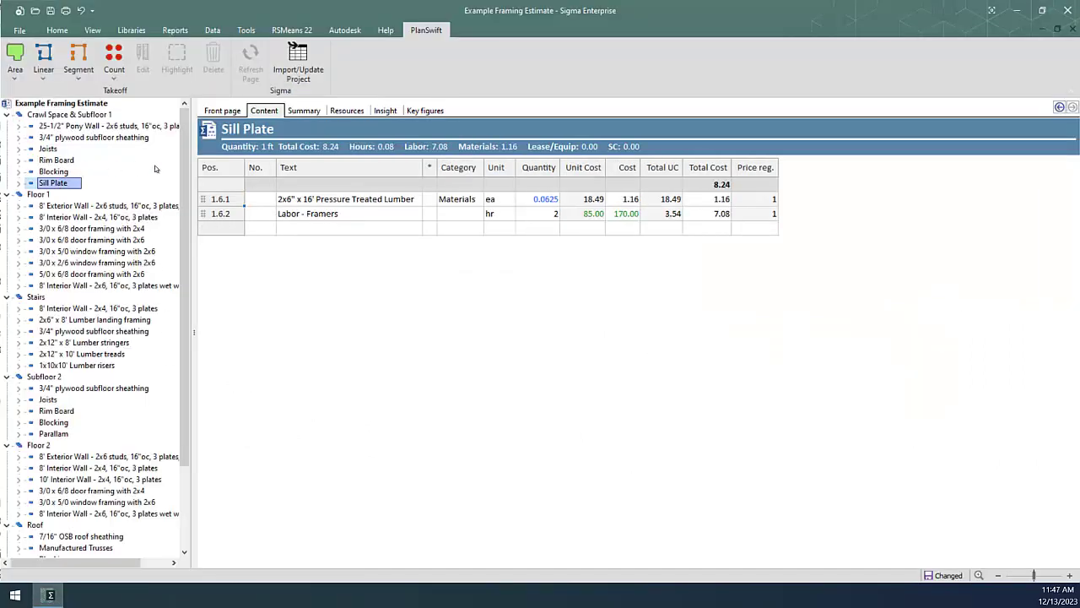
left_click(65, 115)
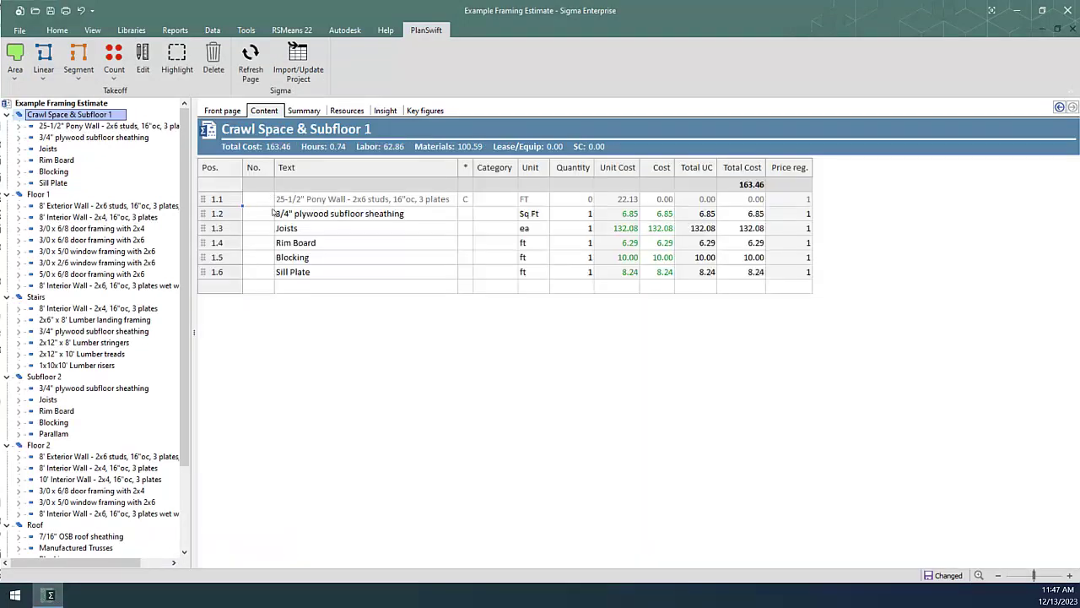
Step: Create a linear takeoff for the Sill Plate component and trace it around the entire foundation perimeter on the Foundation Plan in PlanSwift
left_click(237, 272)
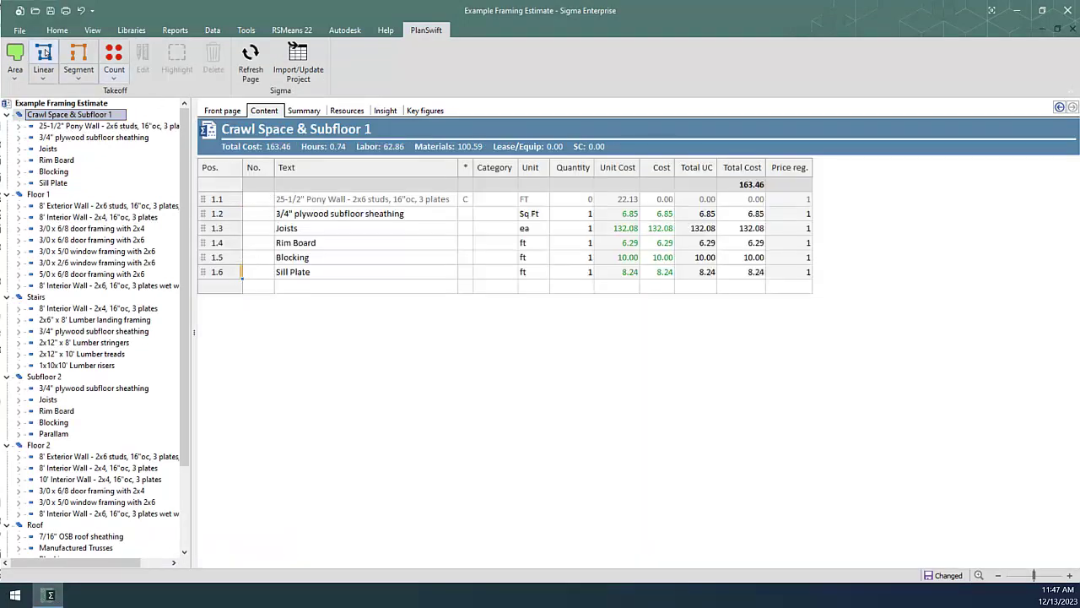
left_click(46, 53)
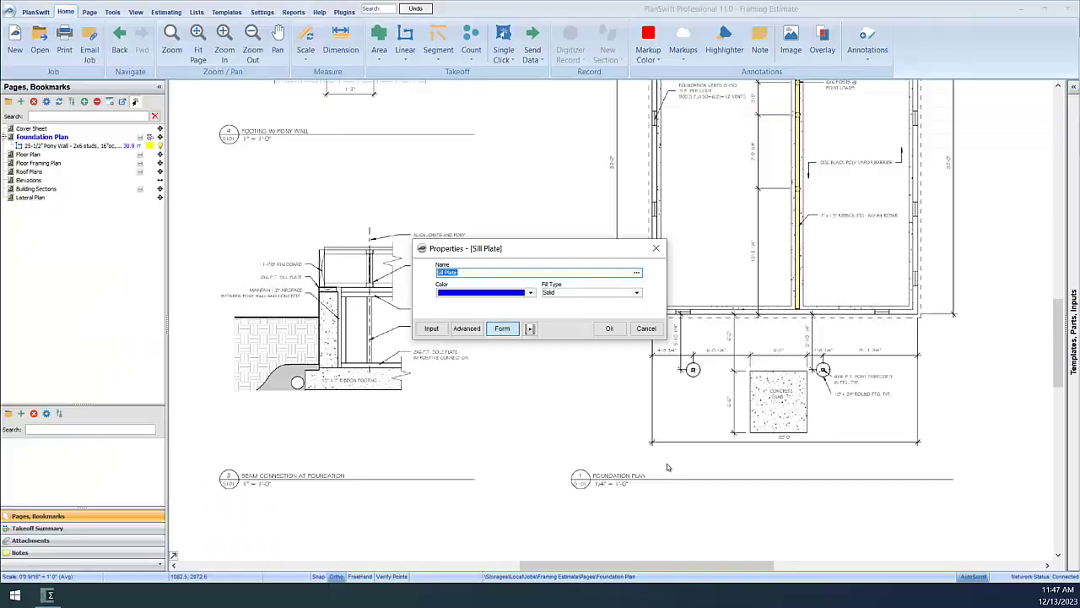
left_click(609, 328)
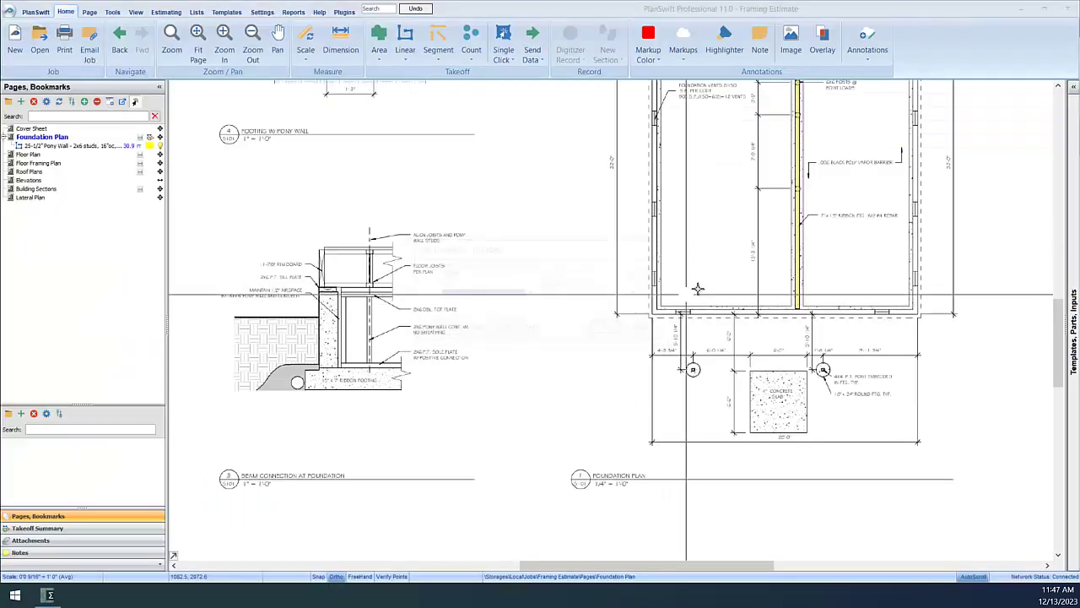
scroll(665, 308, "up", 2)
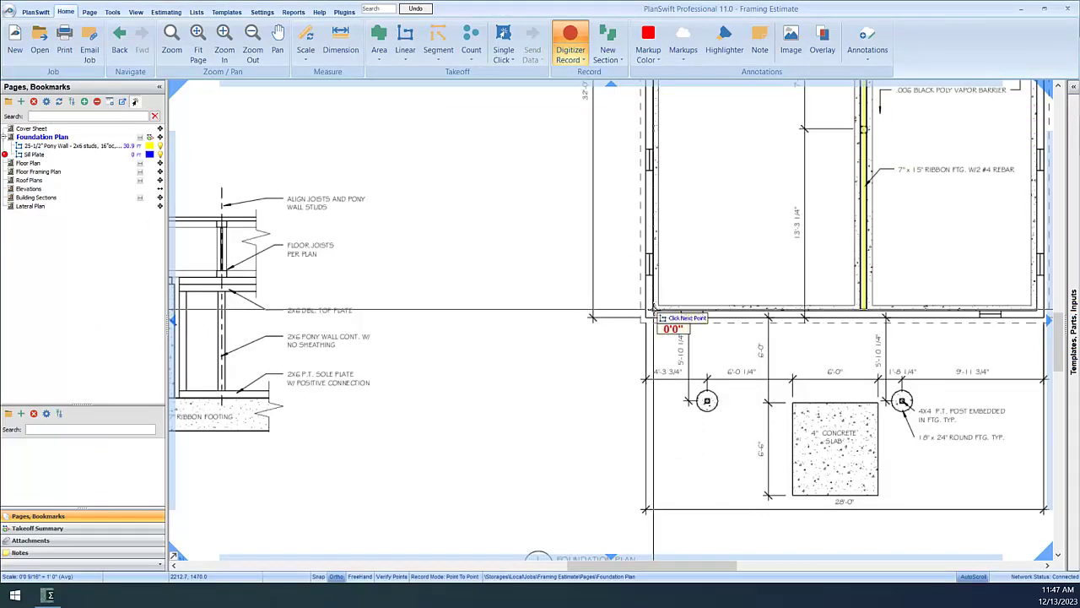
left_click(653, 311)
left_click_drag(972, 316, 749, 478)
left_click(815, 472)
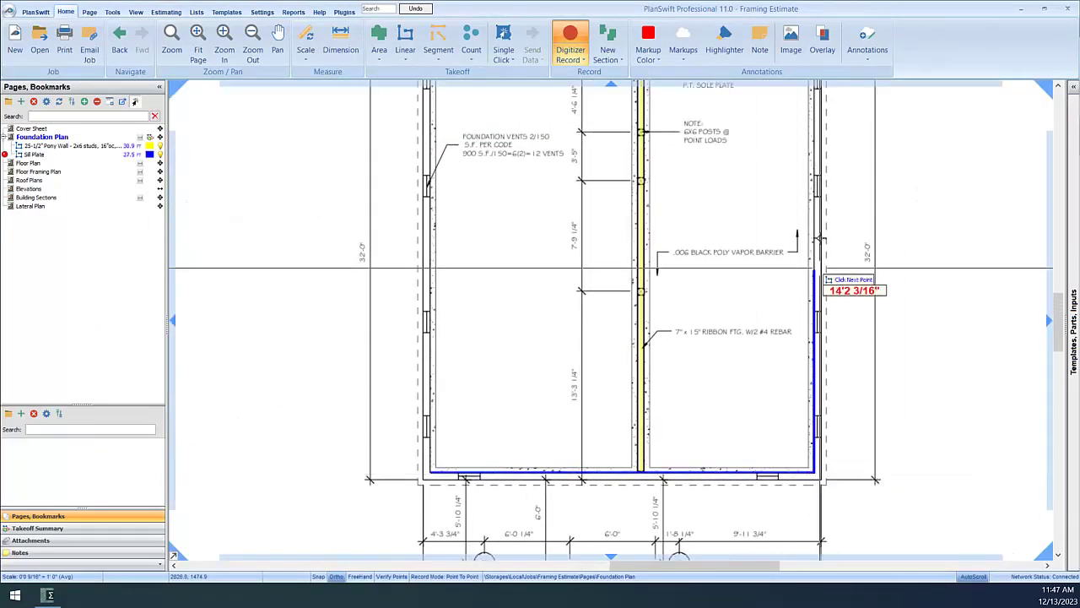
left_click(830, 200)
left_click(447, 201)
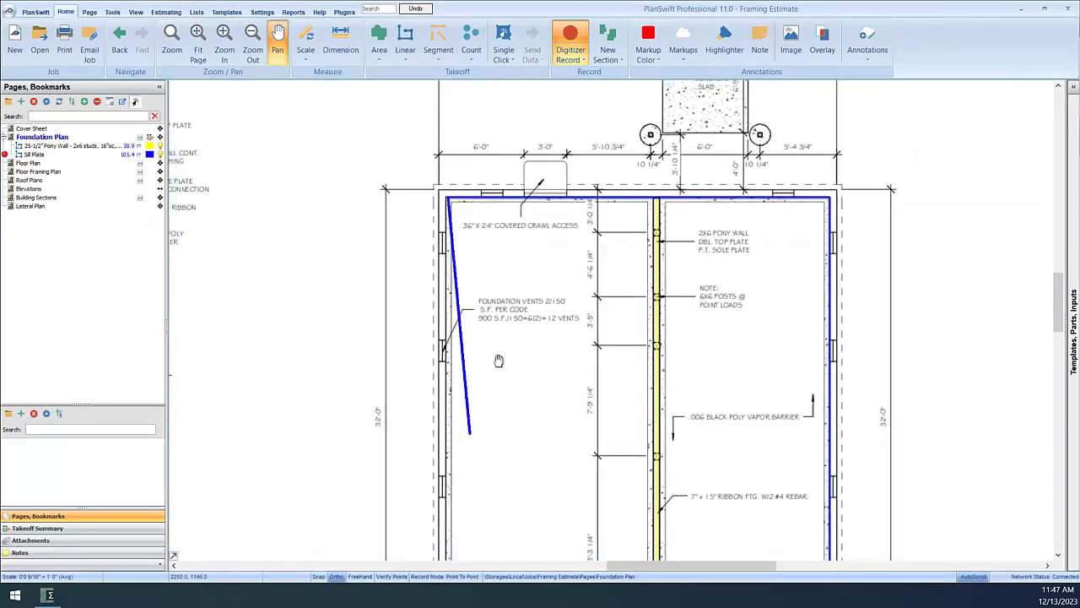
double_click(506, 392)
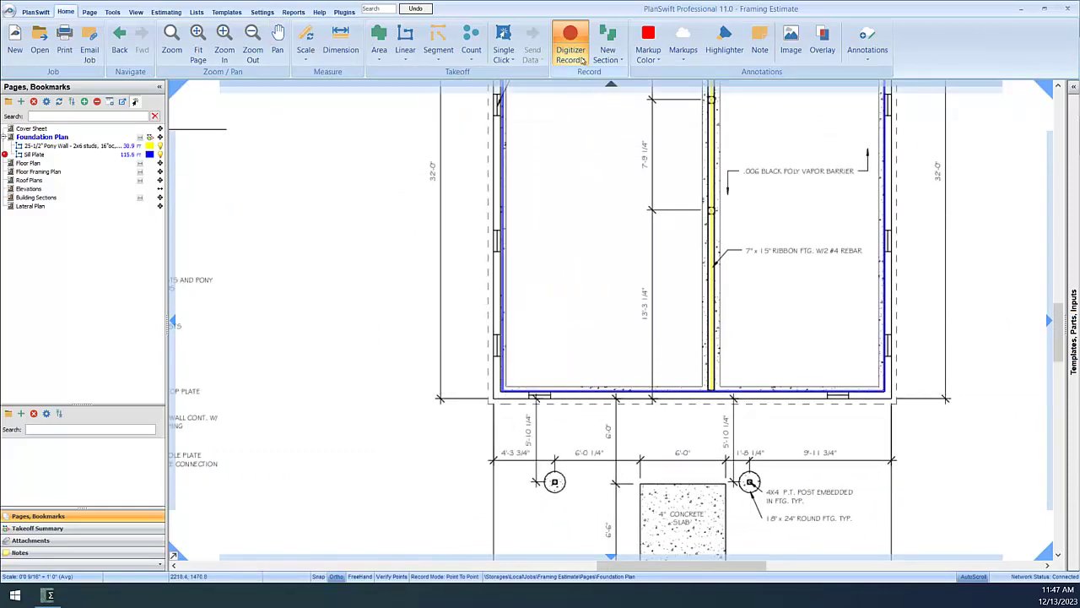
left_click(572, 46)
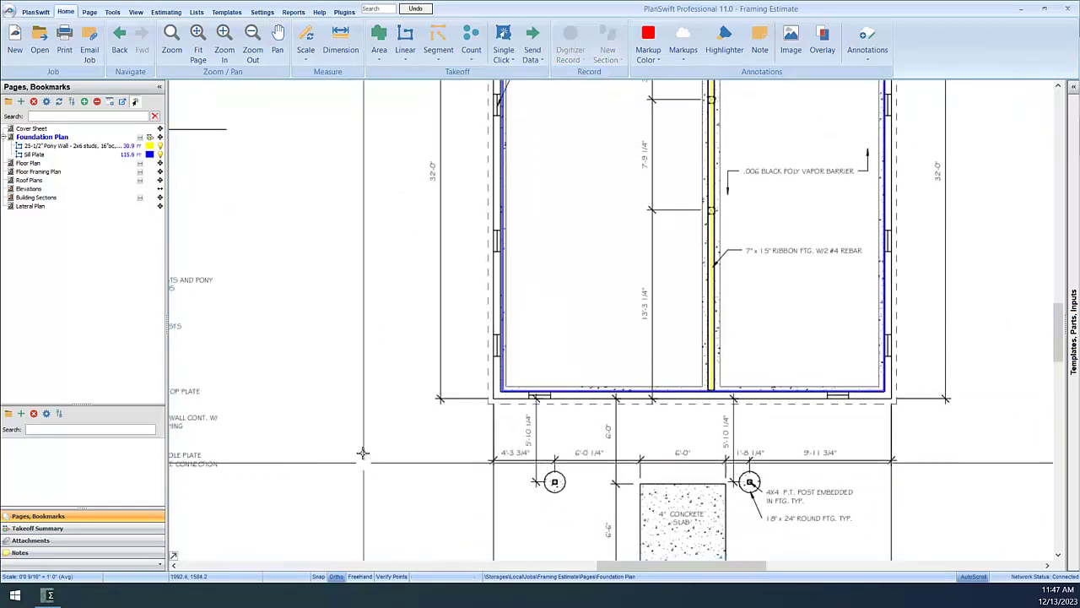
Step: Return to the Sigma estimate and refresh the Crawl Space & Subfloor 1 quantities from the PlanSwift takeoffs
left_click(50, 594)
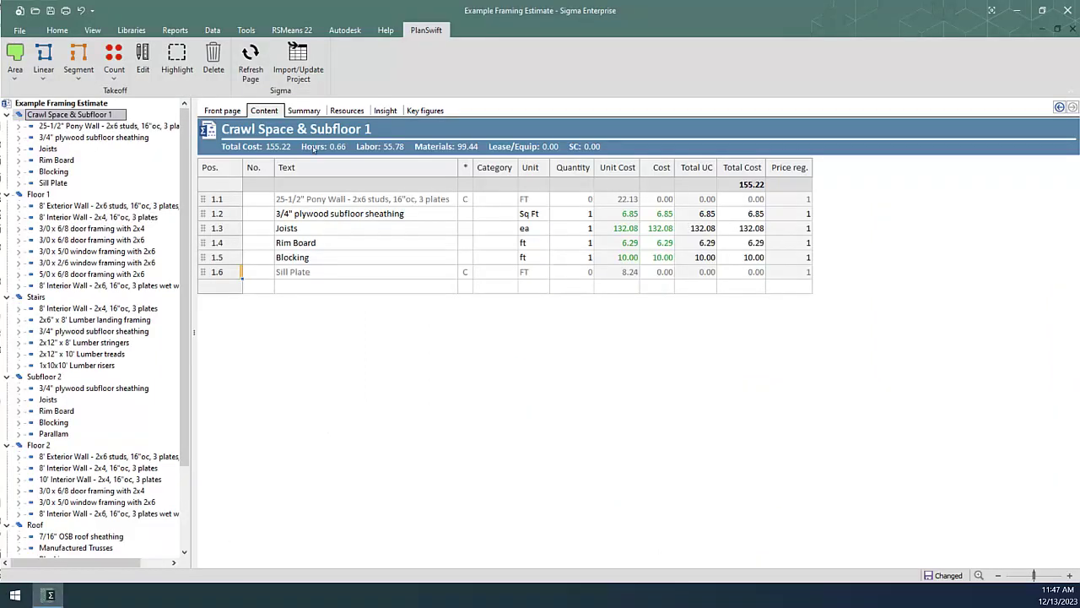
left_click(250, 59)
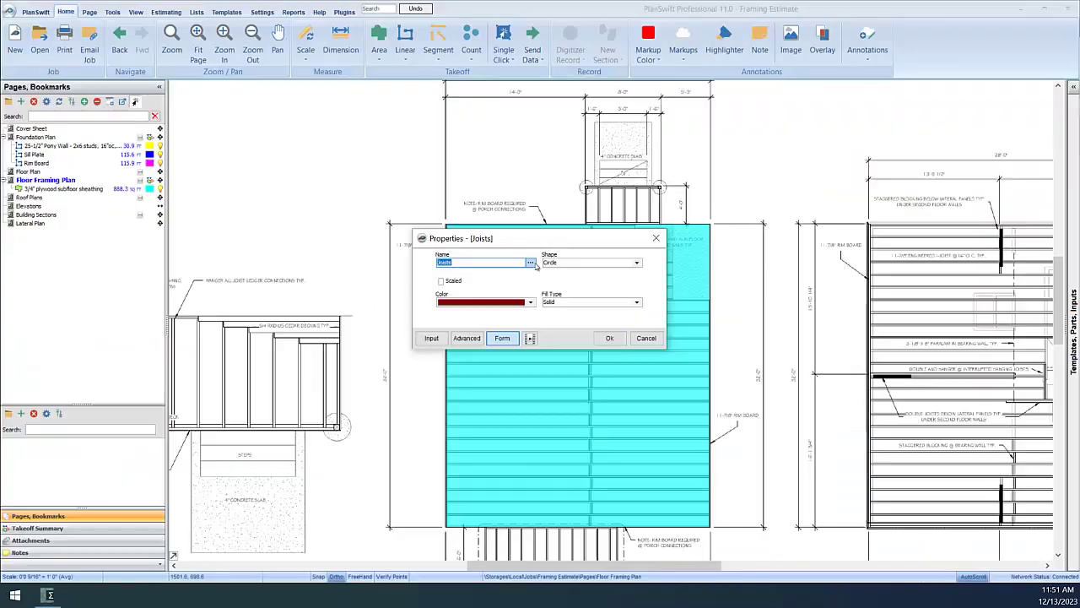
Step: Record the Joists count takeoff with solid circle markers, one at each joist's left end along the rim board on the Floor Framing Plan
left_click(610, 338)
left_click(448, 225)
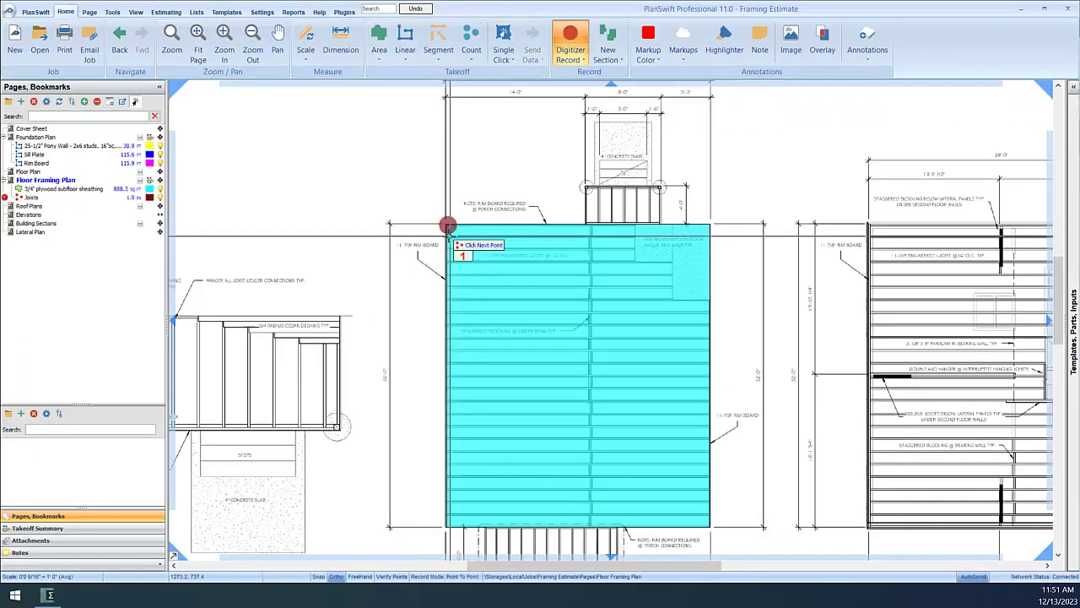
left_click(448, 237)
left_click(448, 250)
left_click(448, 262)
left_click(448, 275)
left_click(448, 287)
scroll(448, 313, "up", 3)
left_click(448, 200)
left_click(448, 226)
left_click(448, 254)
left_click(448, 279)
left_click(448, 306)
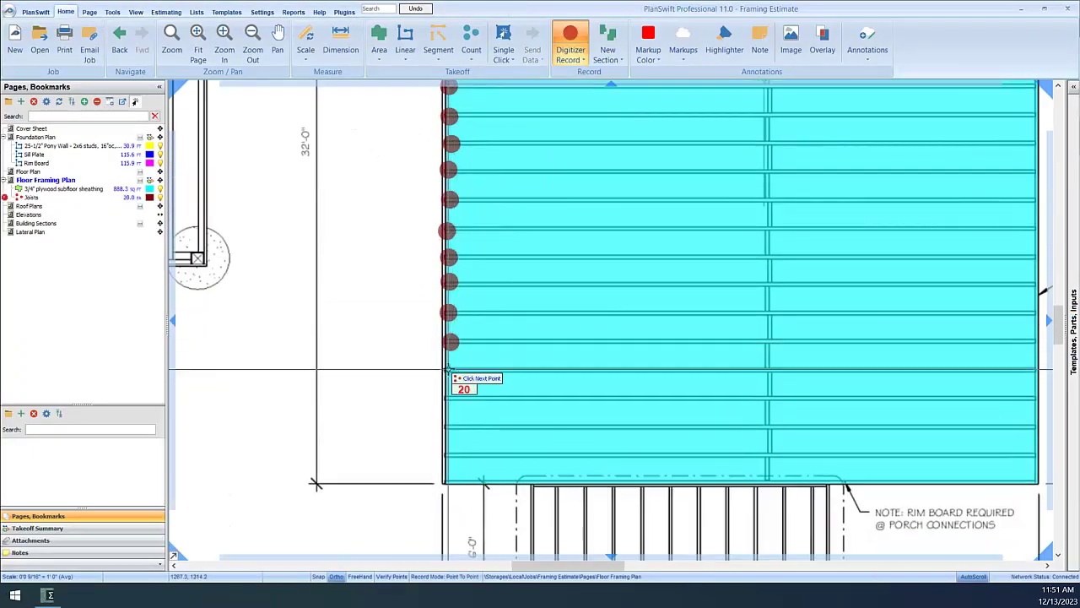
scroll(448, 371, "down", 3)
left_click(448, 540)
scroll(433, 192, "down", 5)
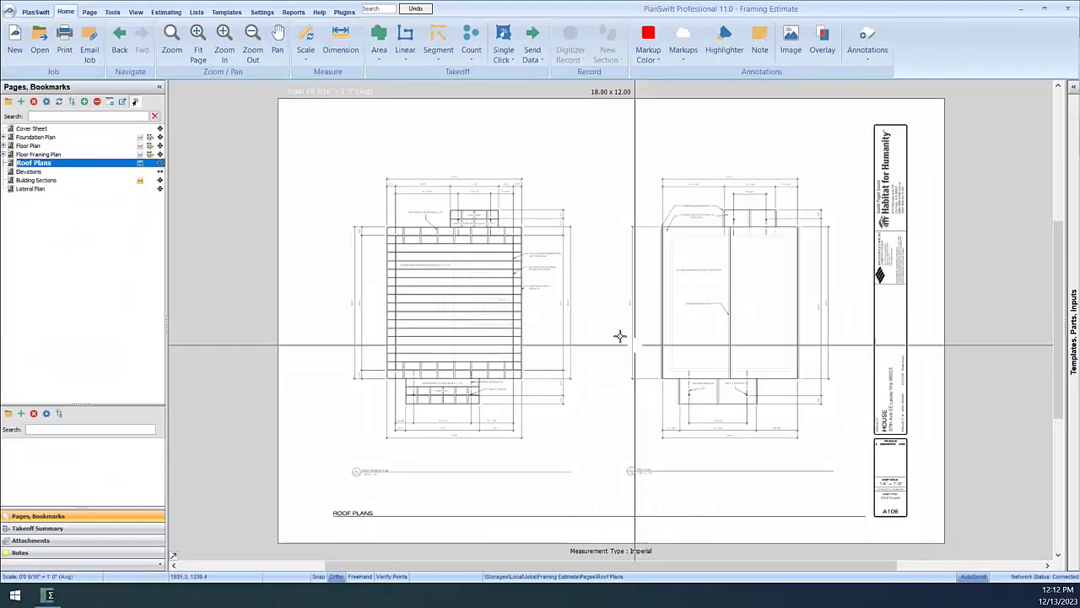
Step: Create a Roof Area takeoff for the 7/16" OSB roof sheathing component in Sigma and set its pitch
scroll(504, 321, "up", 2)
left_click_drag(467, 300, 518, 352)
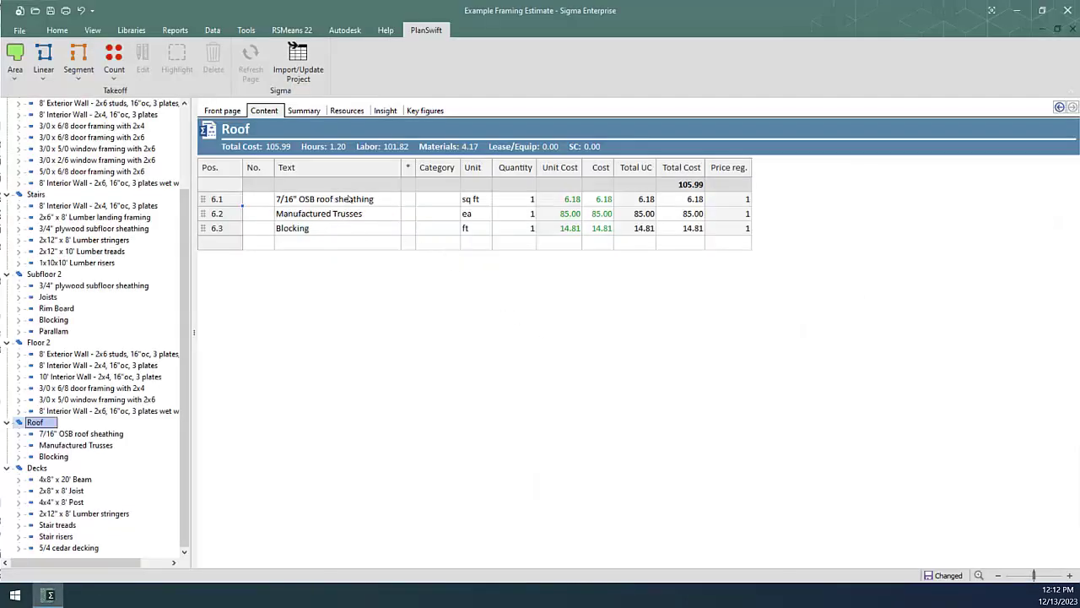
left_click(14, 74)
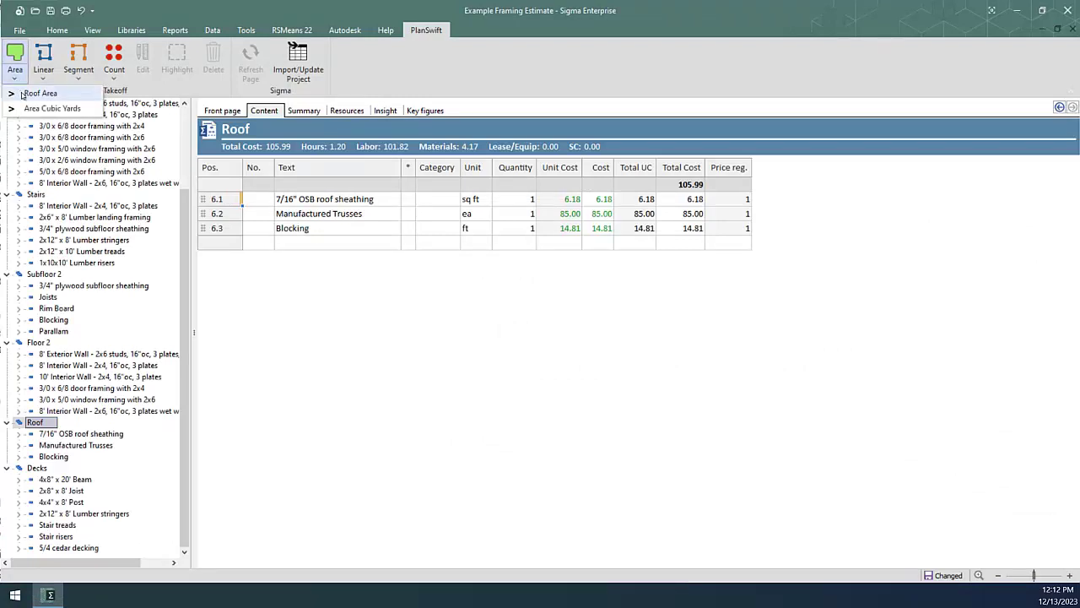
left_click(23, 95)
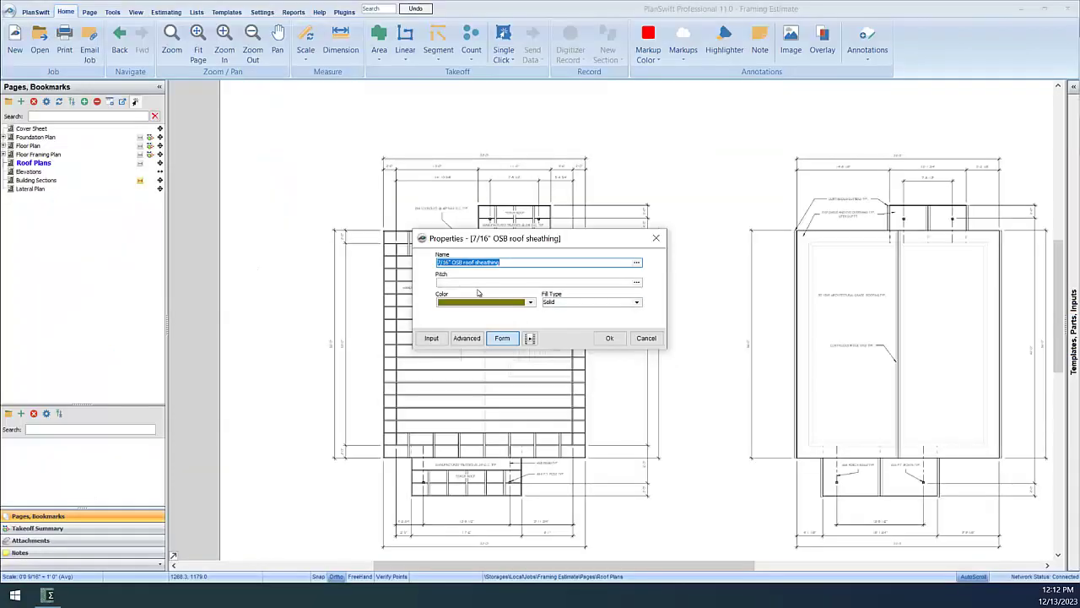
left_click(470, 282)
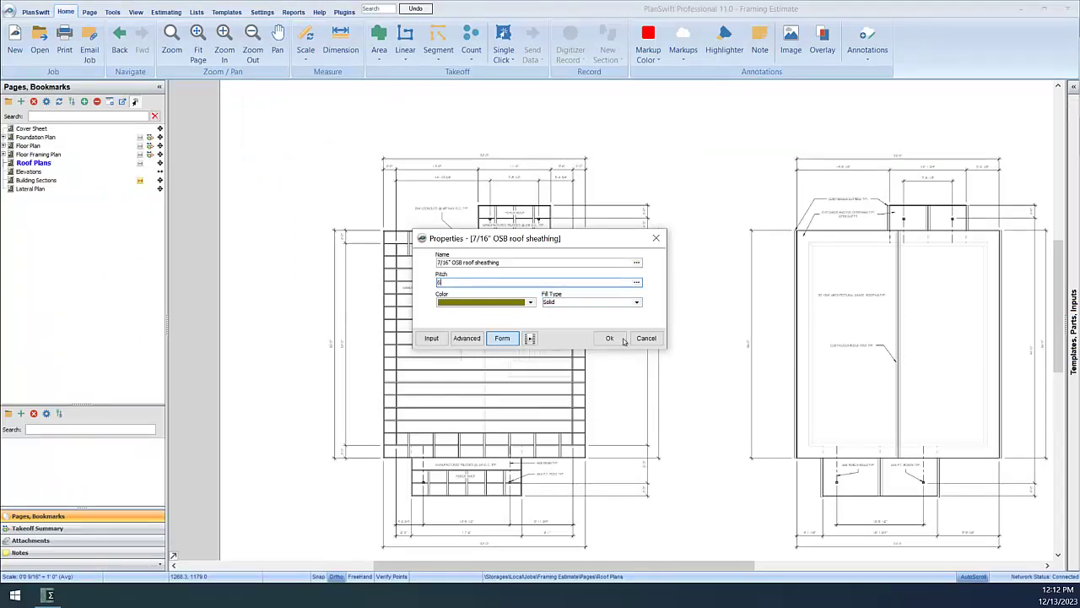
left_click(609, 337)
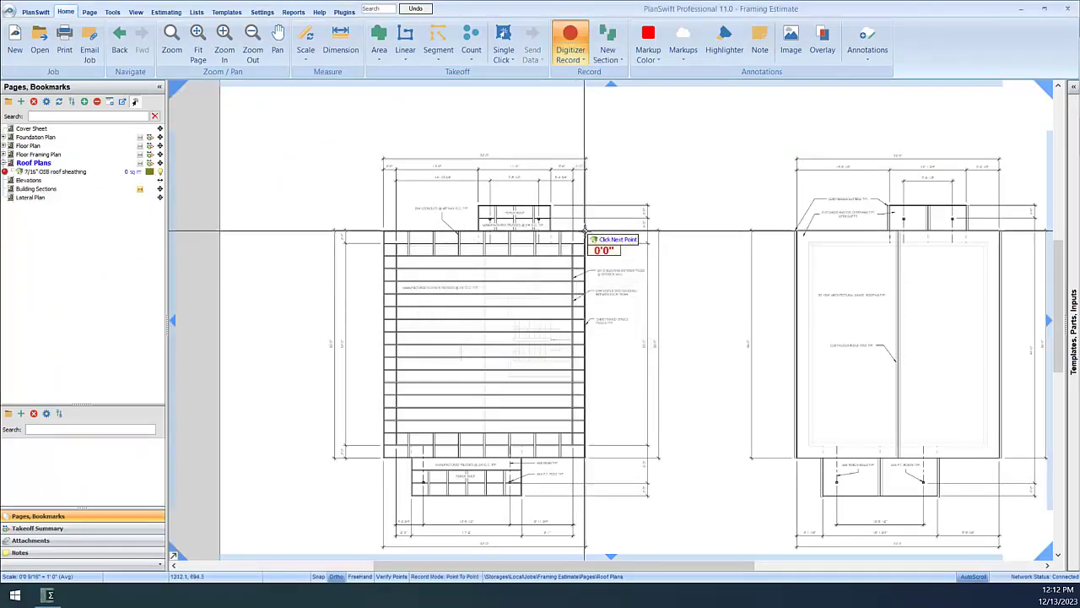
Step: Trace the sheathing area around the main roof's four corners on the Roof Plans page and check the Building Sections page
left_click(384, 231)
left_click(384, 458)
left_click(584, 458)
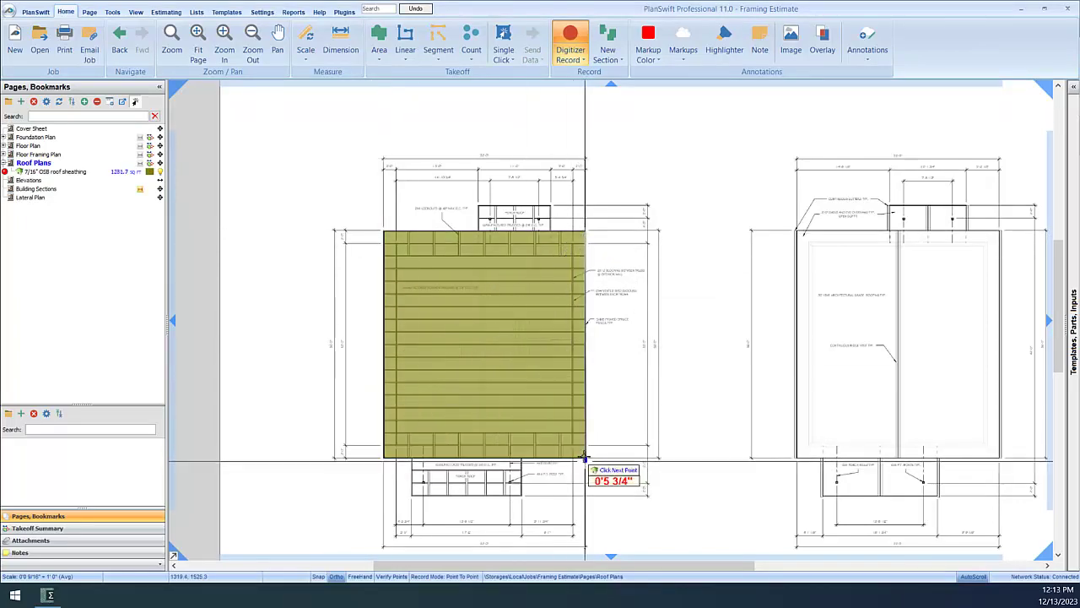
double_click(584, 231)
left_click(43, 188)
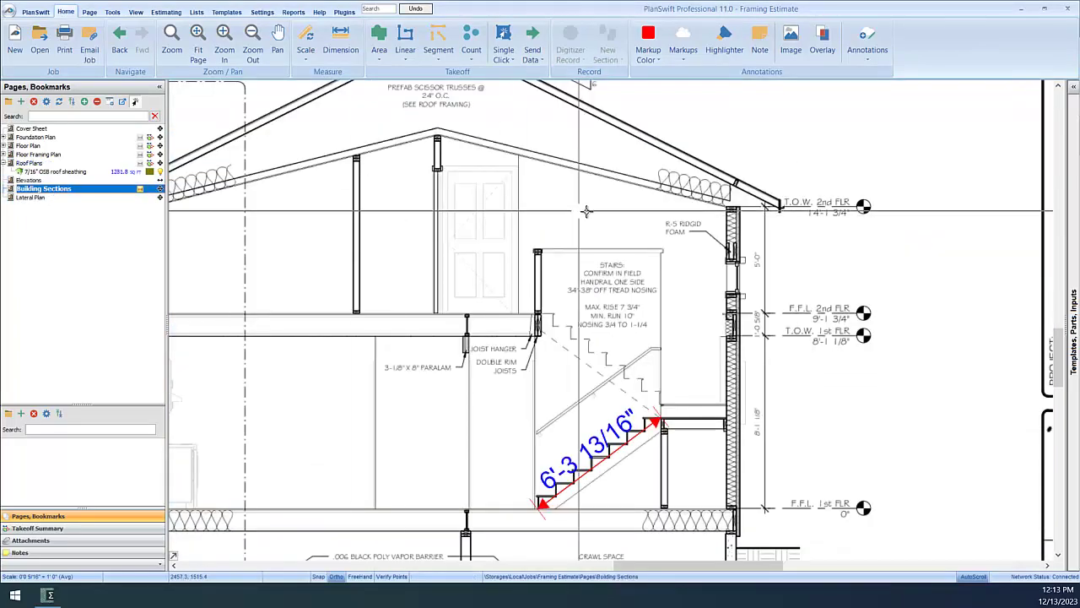
left_click(34, 163)
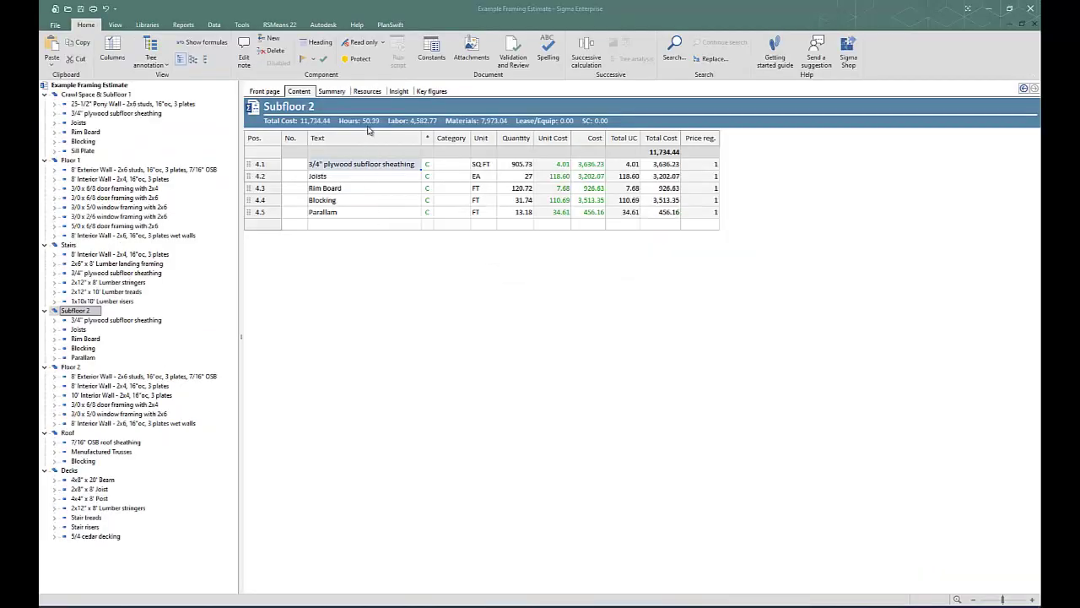
Step: Show the resource list for the whole Example Framing Estimate in Sigma with its quantities rounded up
left_click(367, 92)
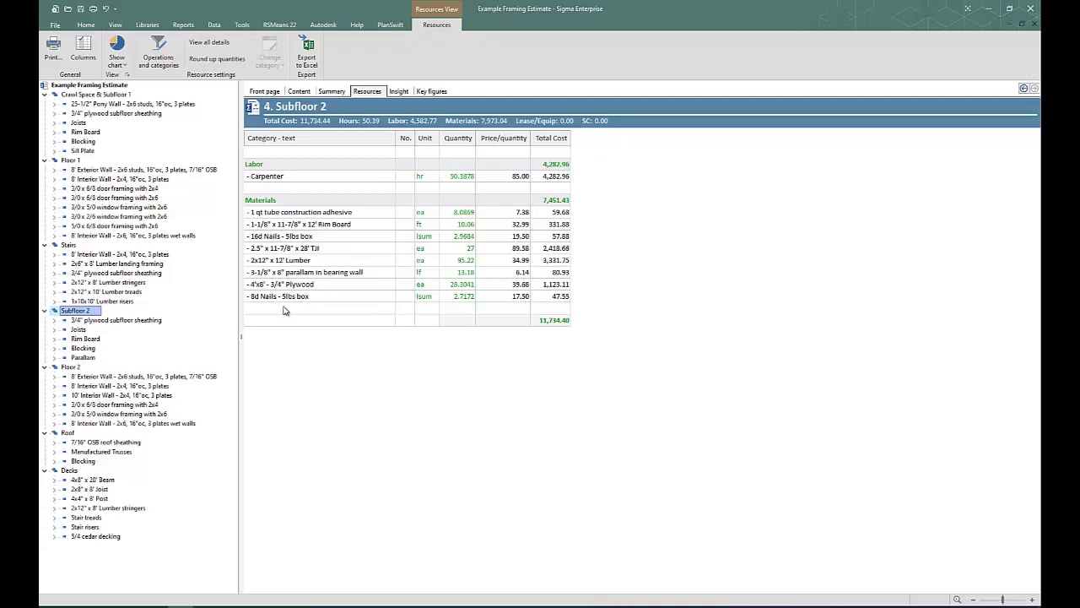
left_click(115, 86)
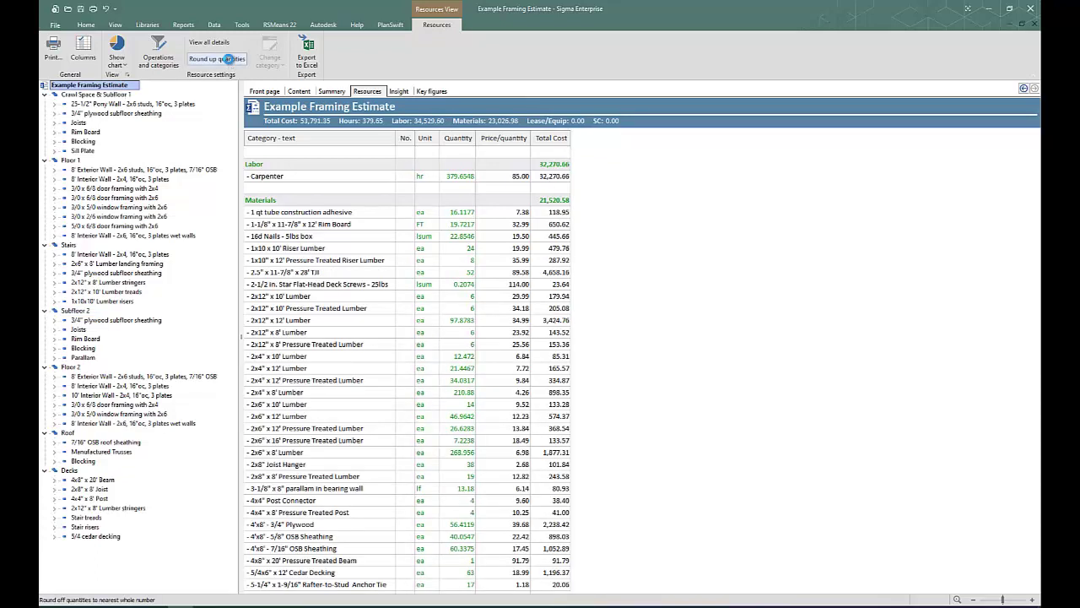
left_click(229, 61)
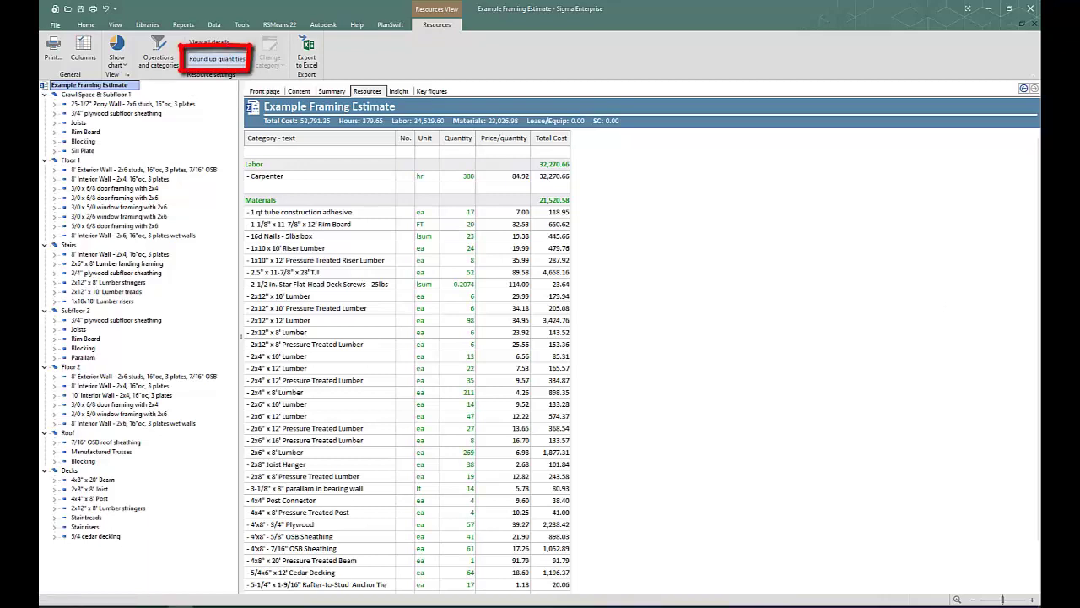
scroll(405, 153, "down", 2)
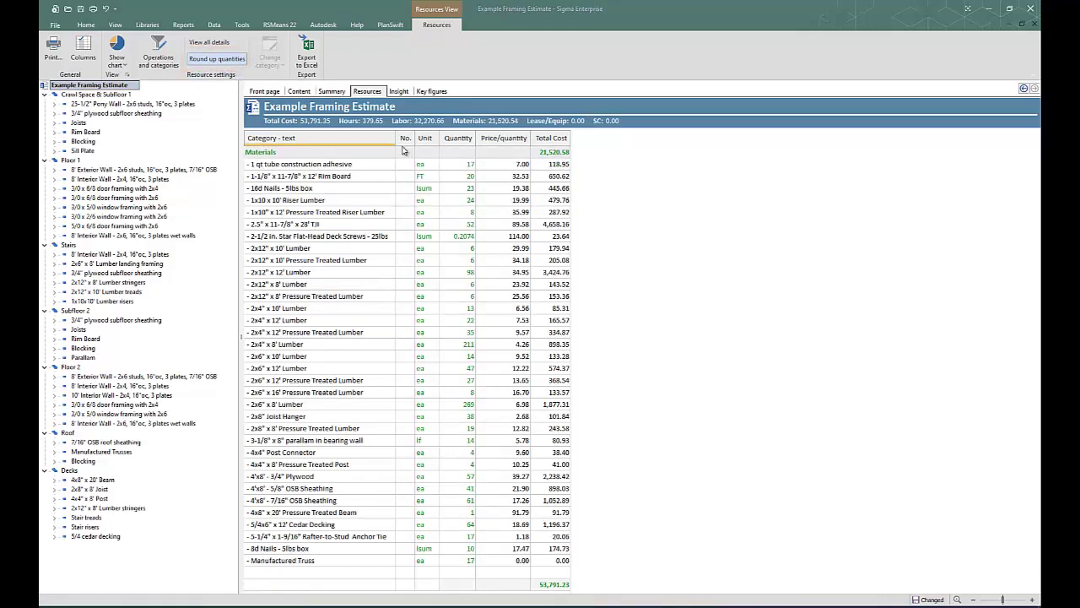
Step: Configure the automatic markup with a profit of 10 percent for Equipment, Labor, Lease, Materials and Subcontractor
left_click(332, 91)
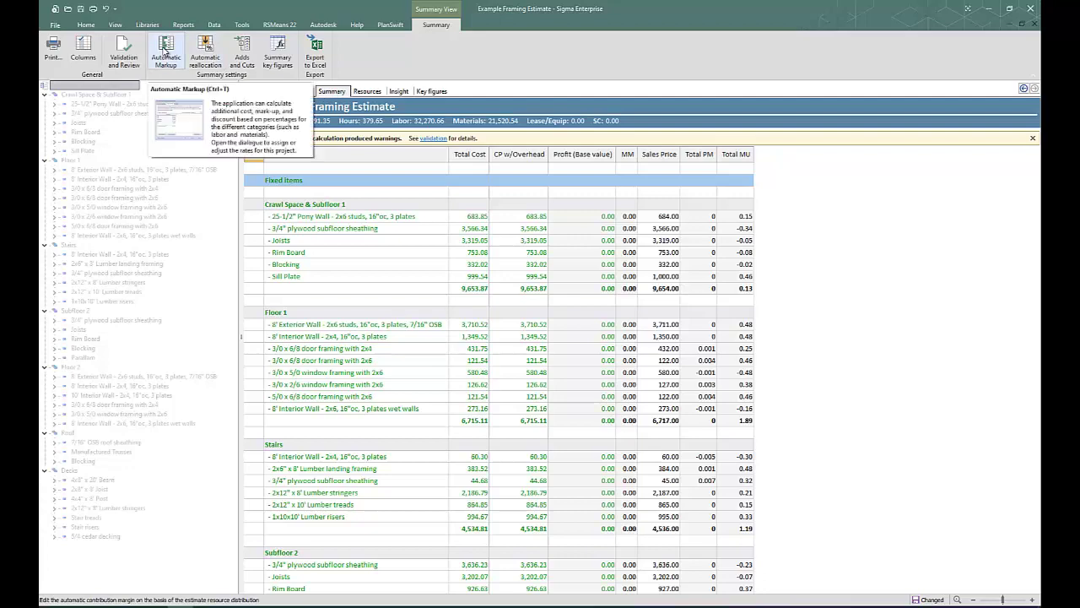
left_click(165, 49)
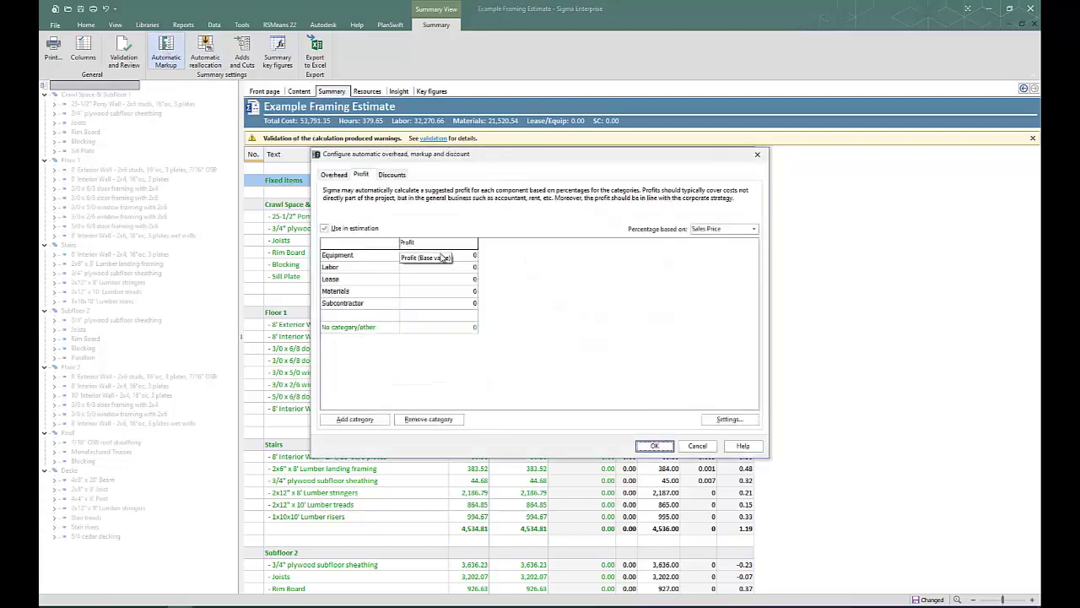
left_click(439, 256)
type("10")
key("Return")
type("10")
key("Return")
type("10")
key("Return")
type("10")
key("Return")
type("10")
Step: Set the overhead to 7 percent for Equipment, Labor, Lease, Materials and Subcontractor, and apply the markup settings
left_click(333, 174)
left_click(469, 257)
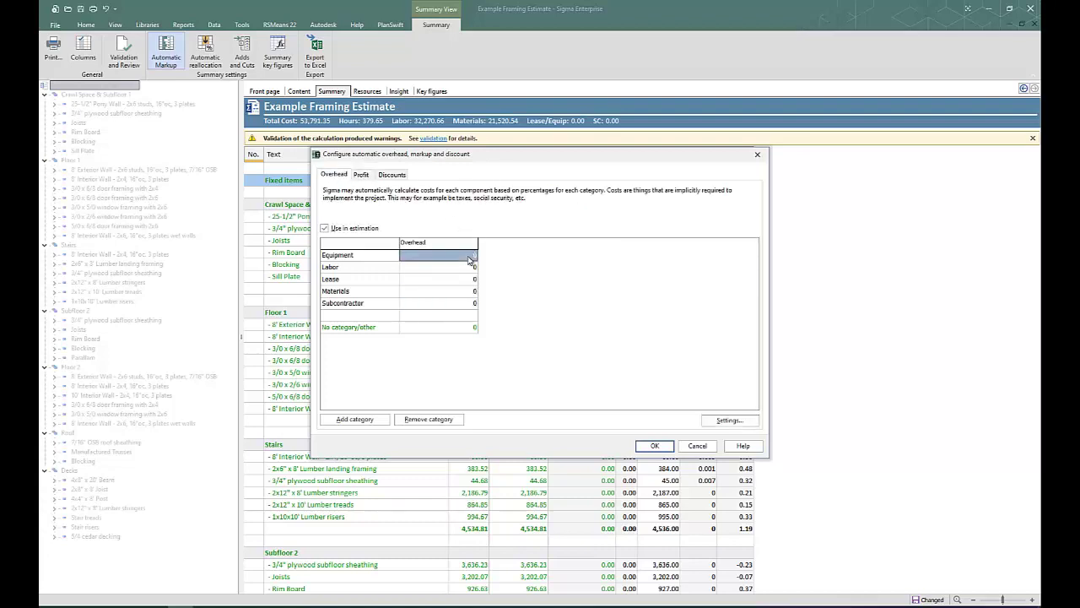
type("7")
key("Return")
type("7")
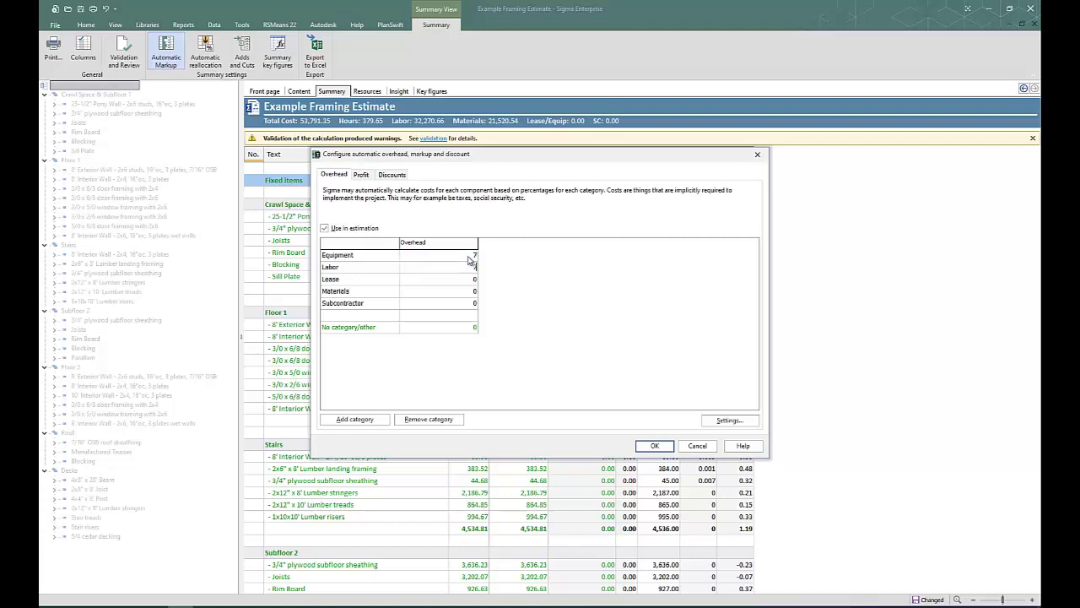
key("Return")
type("7")
key("Return")
type("7")
key("Return")
type("7")
left_click(657, 446)
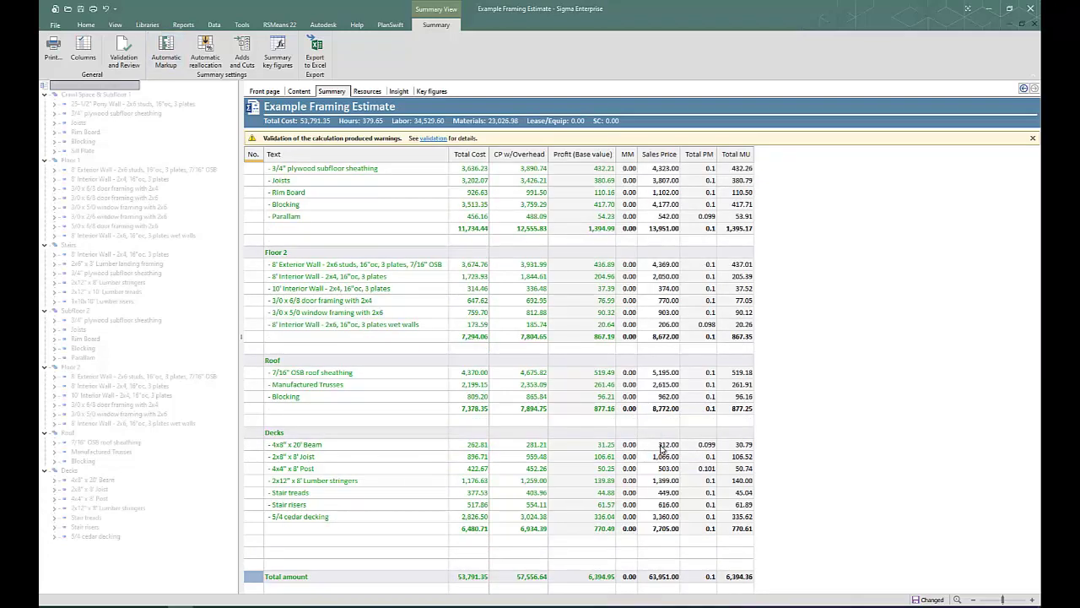
Step: Go to the Manufactured Truss item flagged by the project validation and set its unit cost to 140
left_click(434, 139)
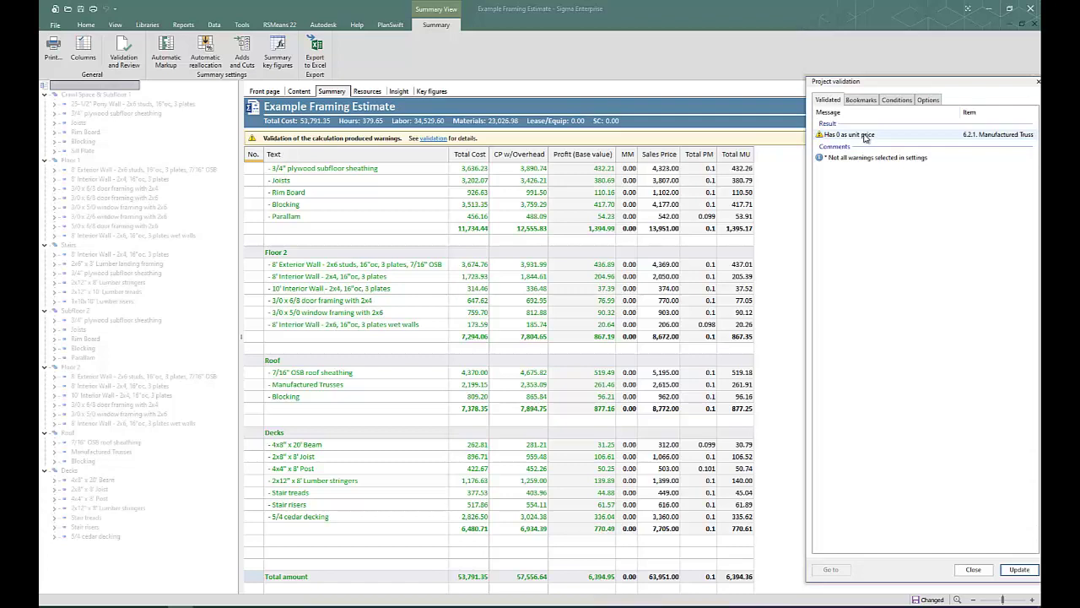
double_click(864, 138)
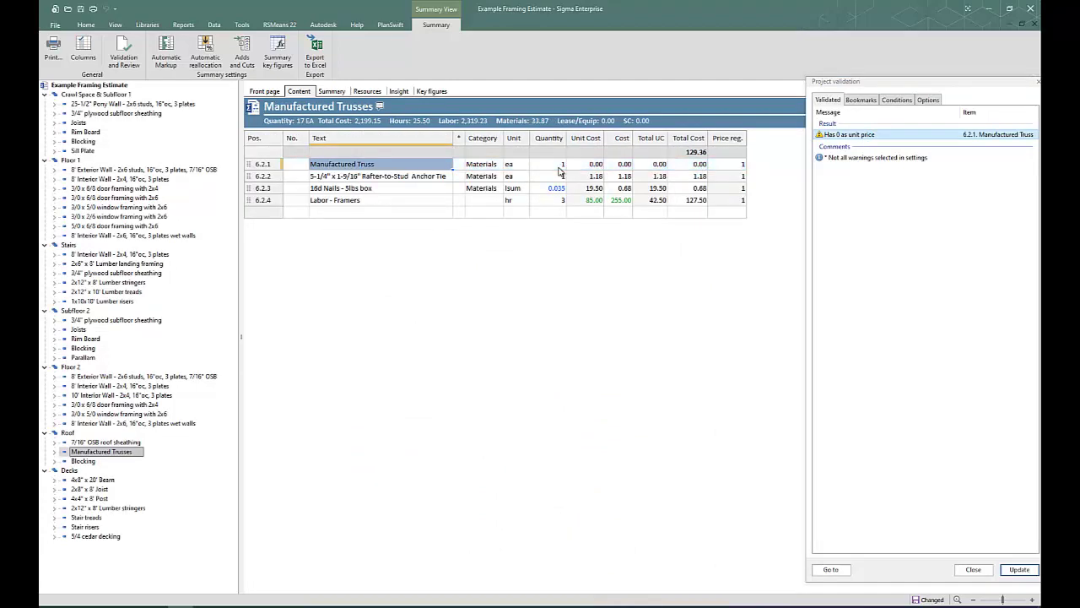
left_click(589, 164)
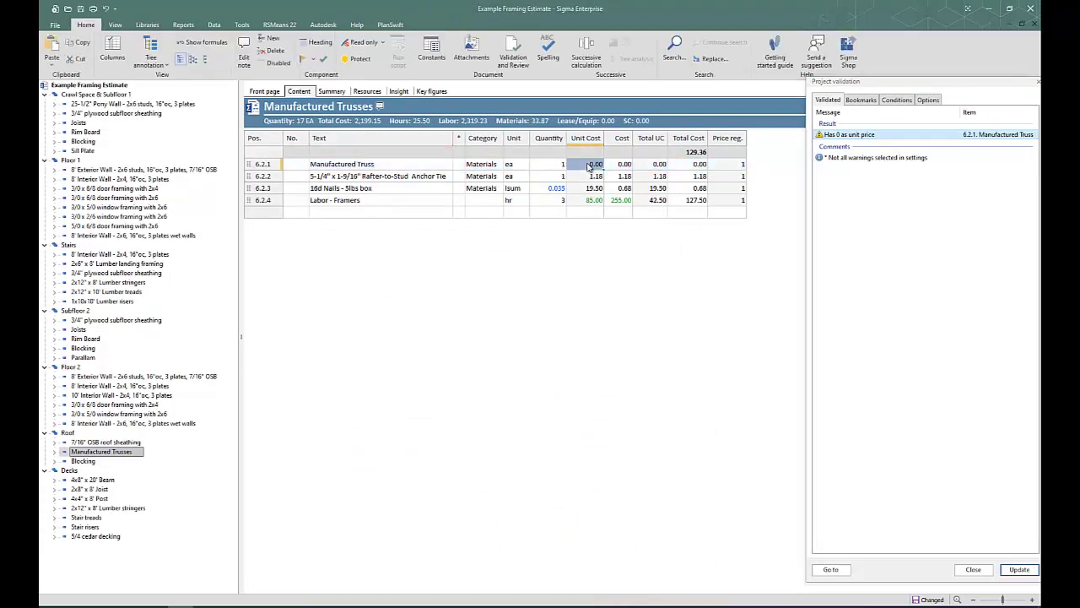
type("140")
key("Return")
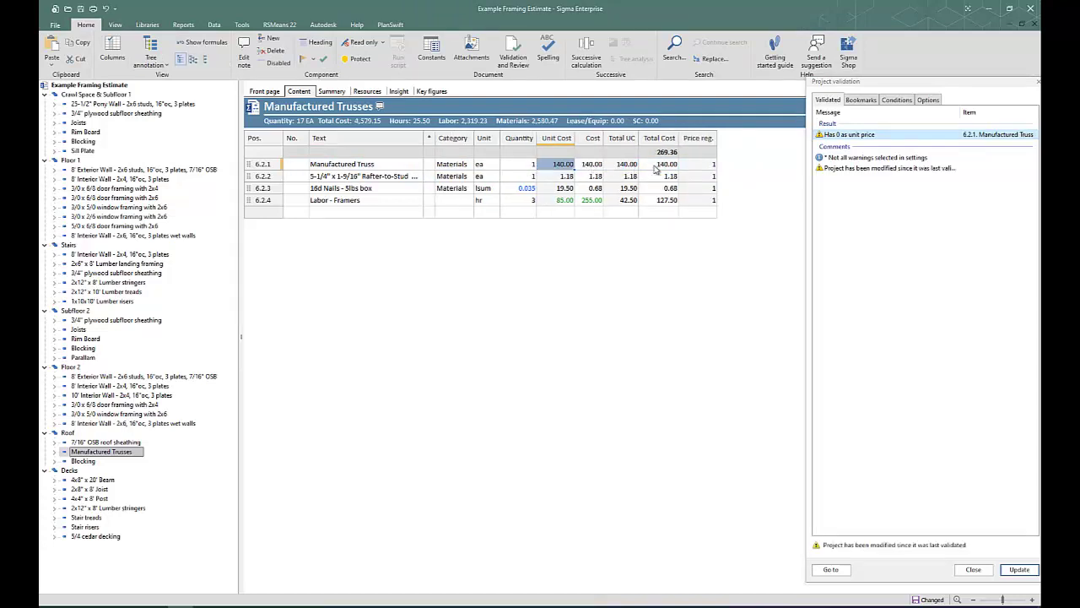
Step: Rerun the project validation, close it and return to the estimate's summary
left_click(1021, 570)
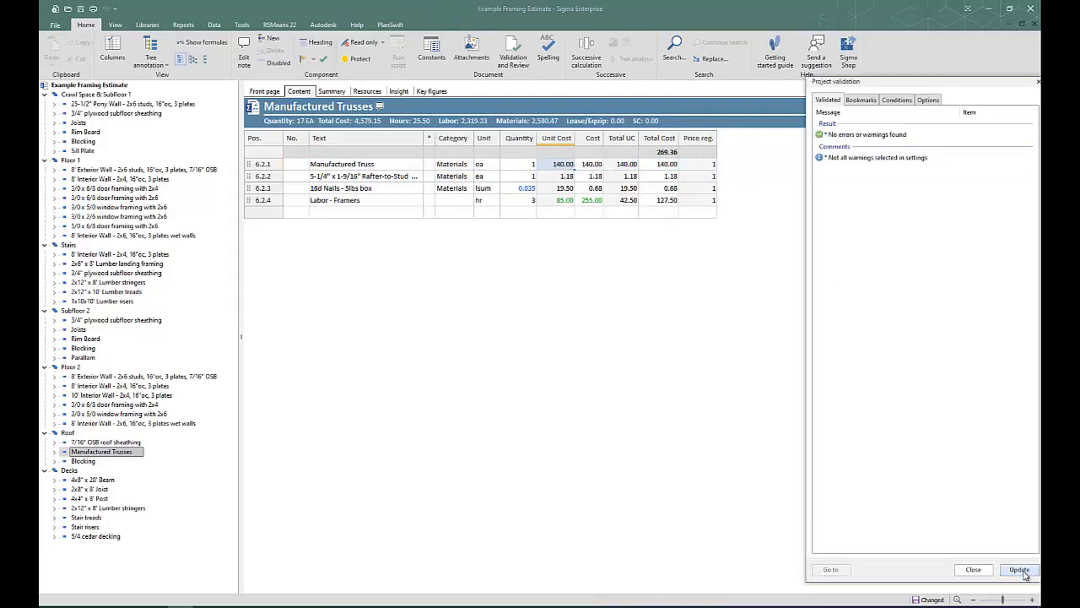
left_click(338, 93)
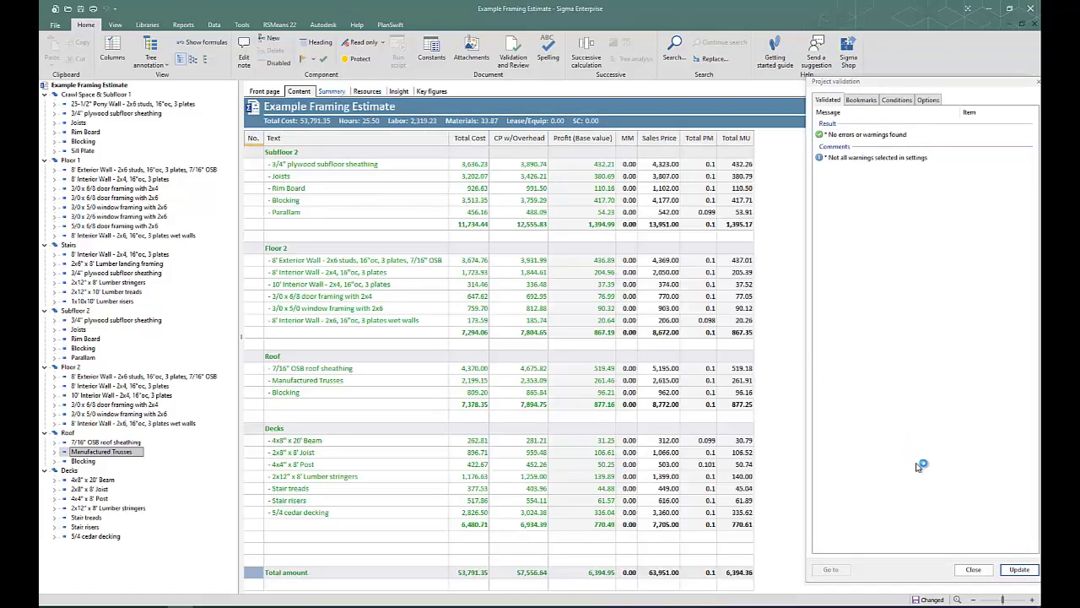
left_click(974, 570)
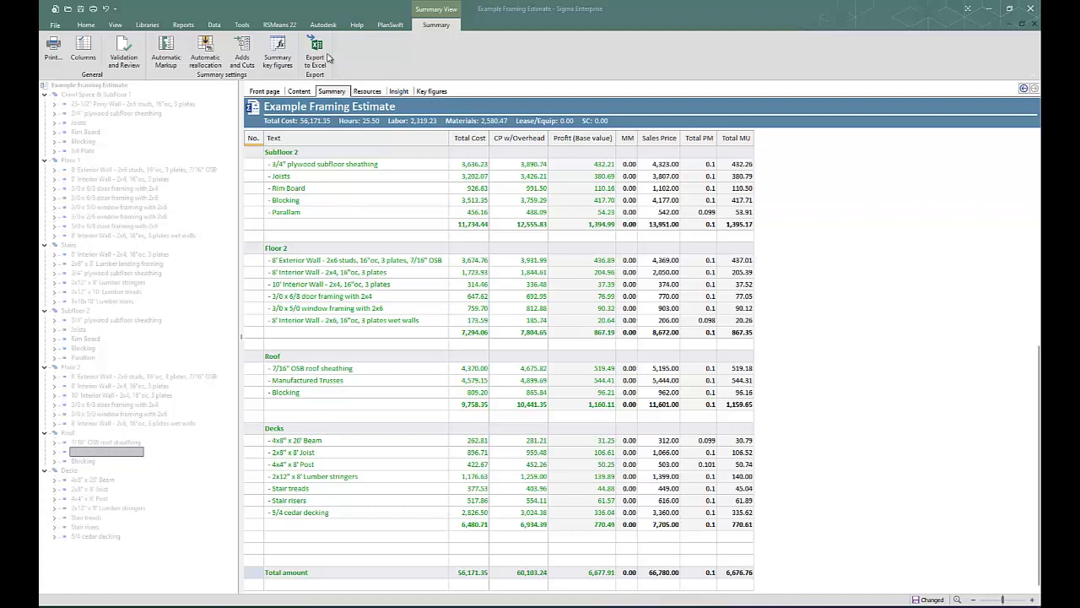
Step: Start a Customer letter quotation for the entire project, replacing the main headings appendix with the main and sub headings appendix
left_click(184, 24)
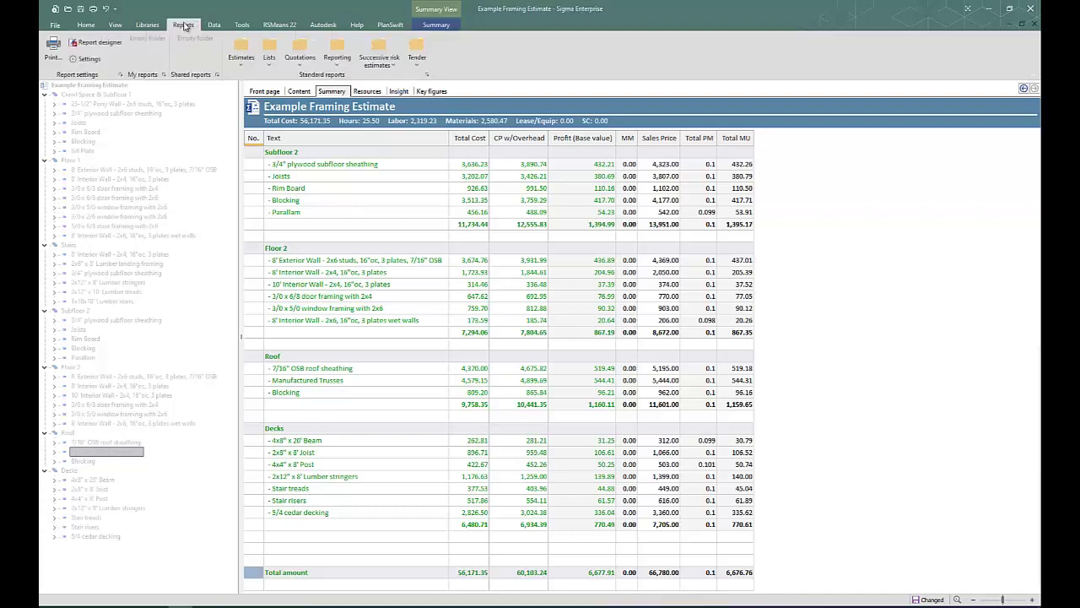
left_click(304, 65)
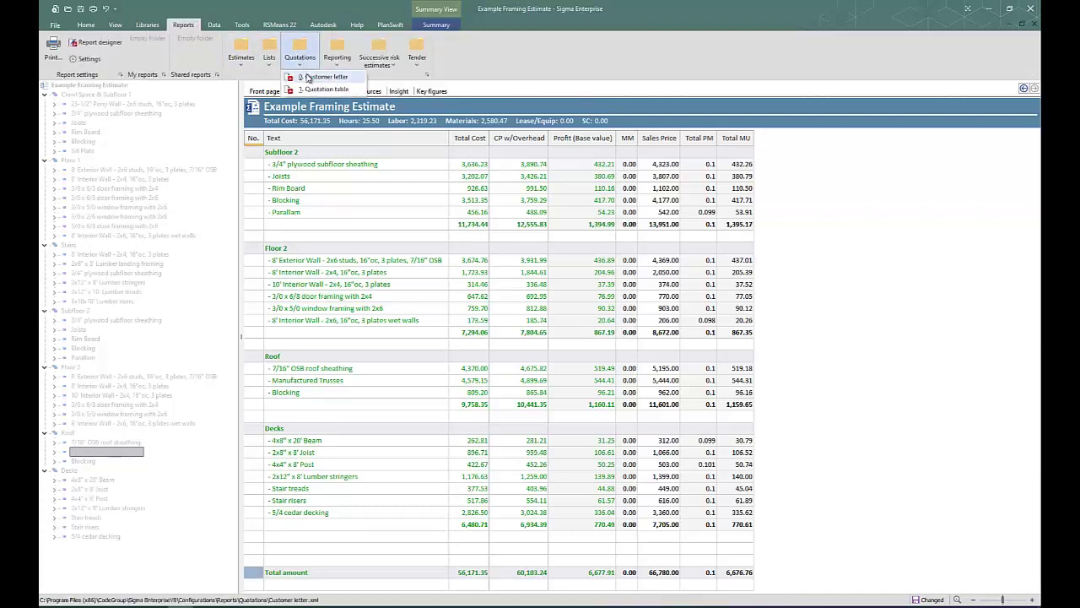
left_click(308, 75)
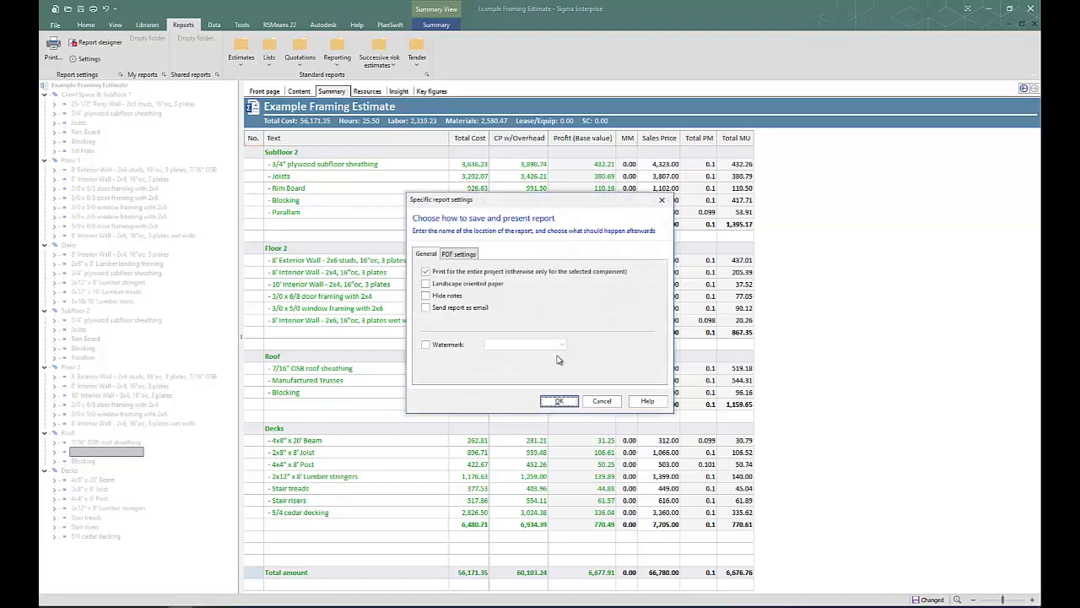
left_click(562, 401)
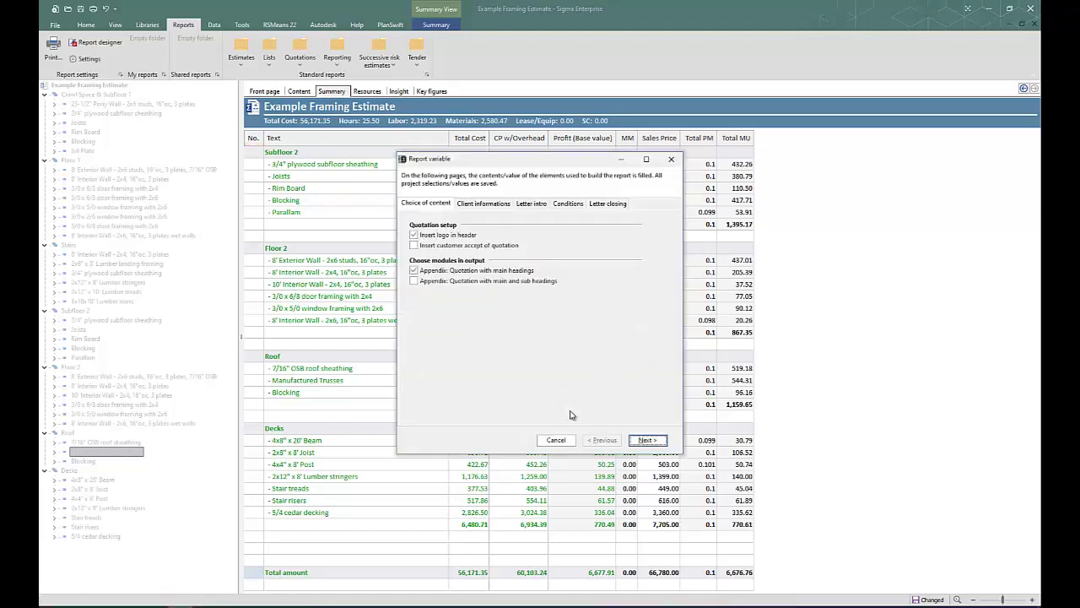
left_click(414, 281)
left_click(413, 270)
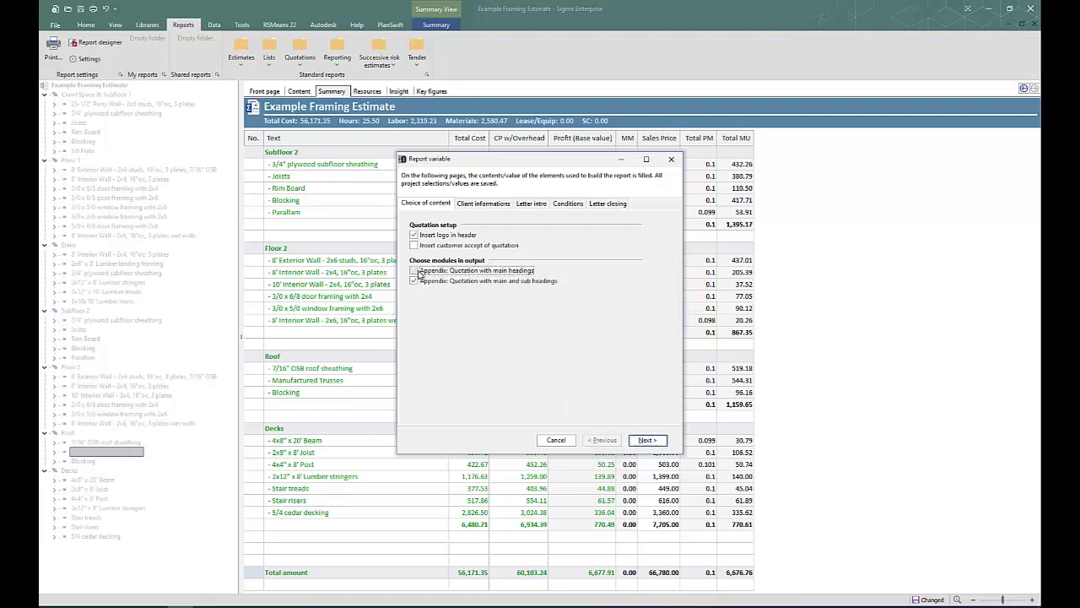
Step: Keep the default client information, letter intro, conditions and closing, and generate the customer letter PDF
left_click(661, 443)
left_click(662, 443)
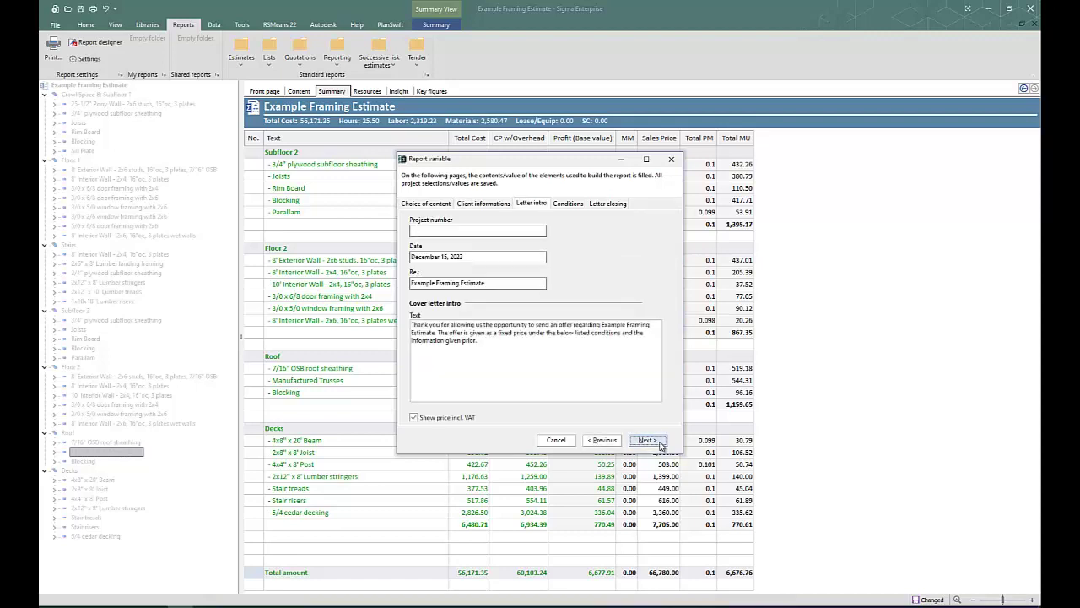
left_click(662, 443)
left_click(662, 443)
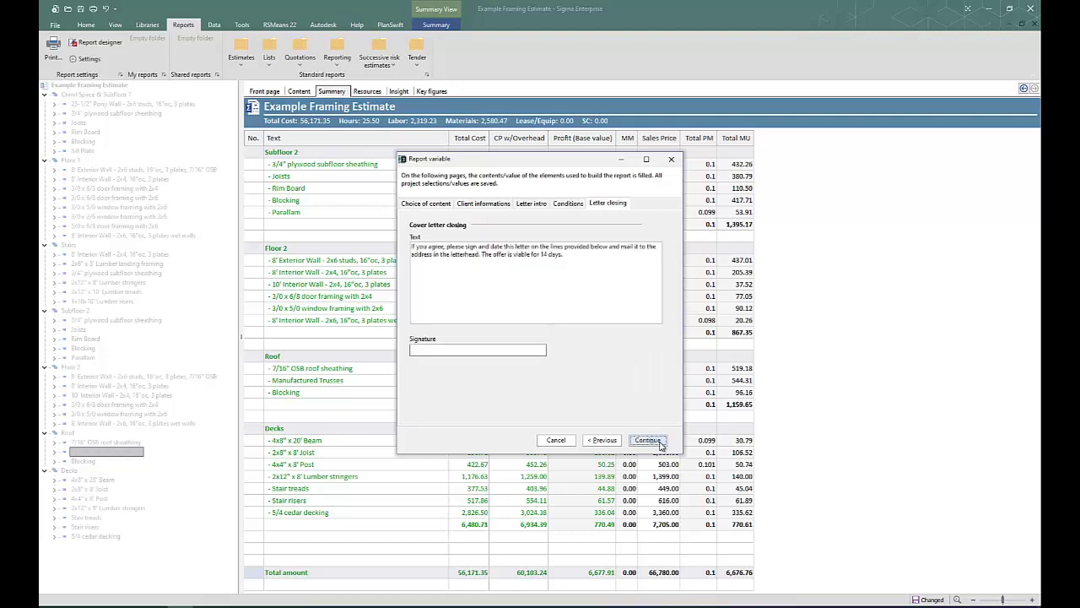
left_click(662, 443)
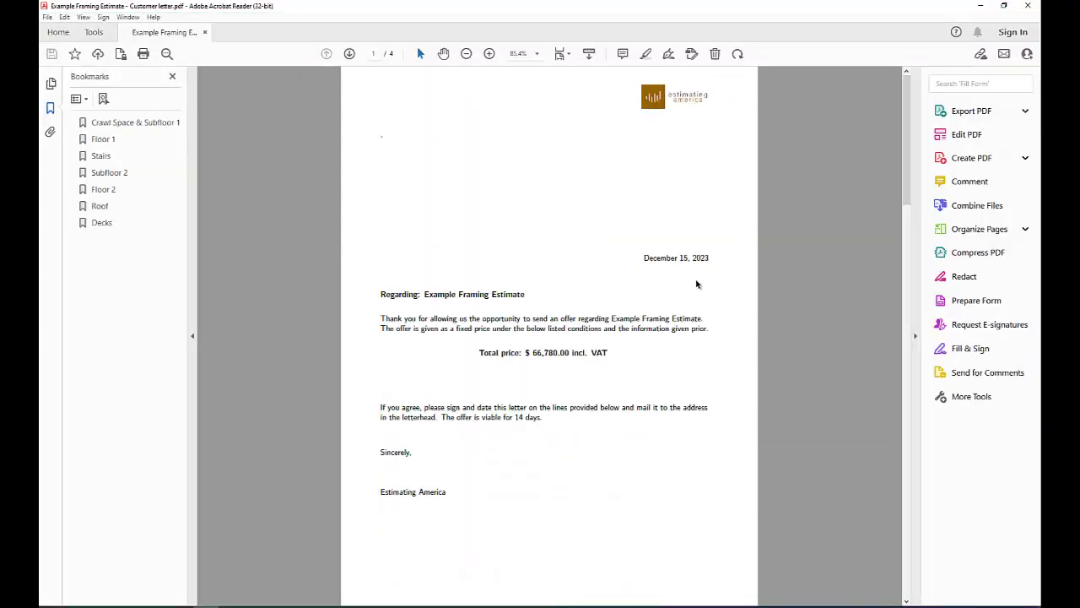
Step: Review the generated customer letter and its section-by-section sales prices through to the total amount on the last page
scroll(746, 329, "down", 5)
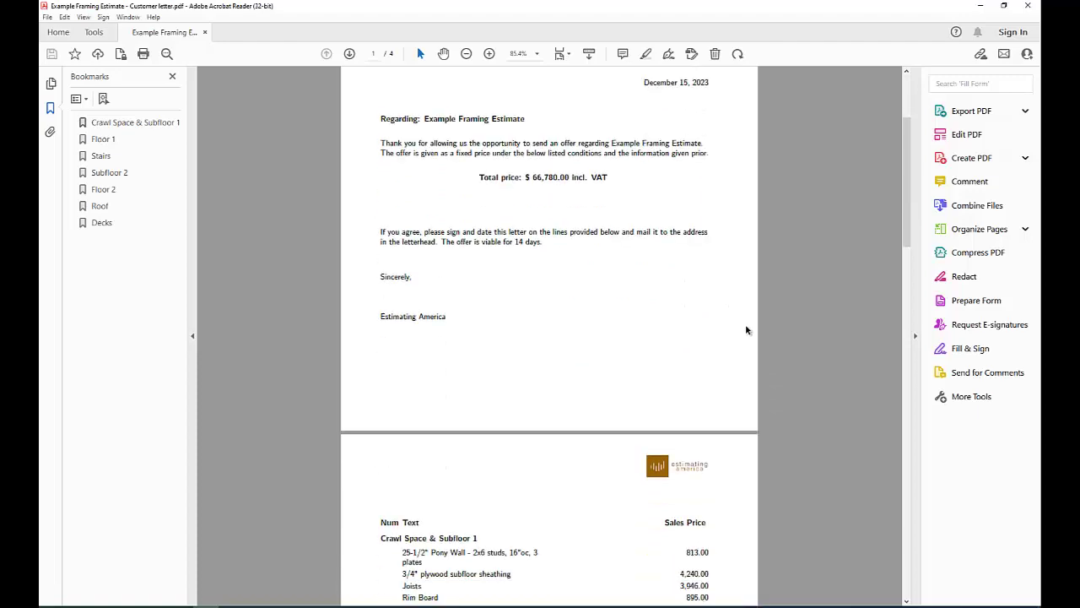
scroll(746, 329, "down", 12)
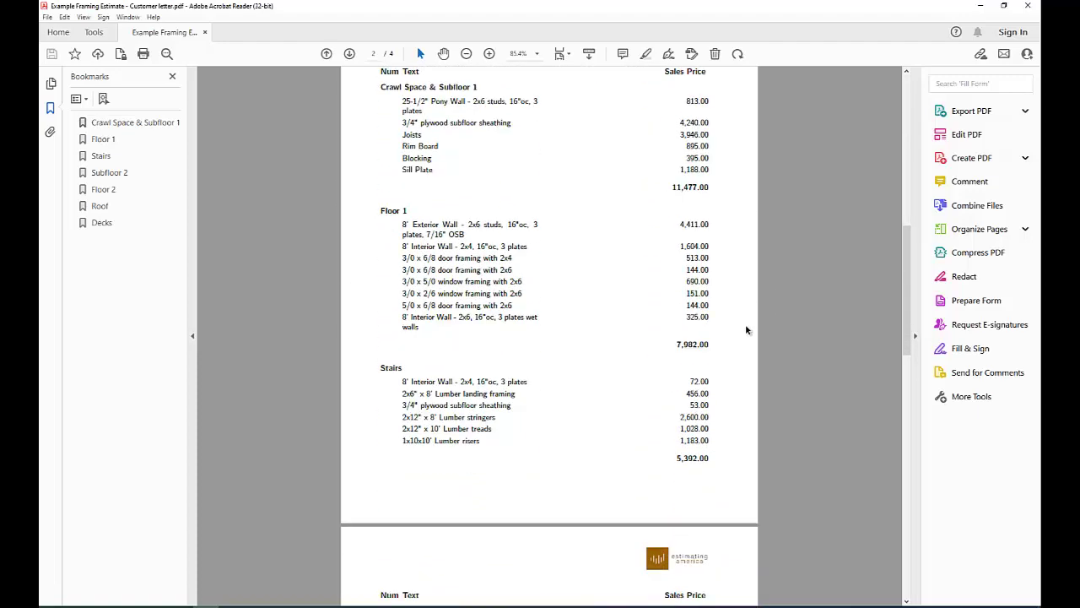
scroll(746, 329, "down", 13)
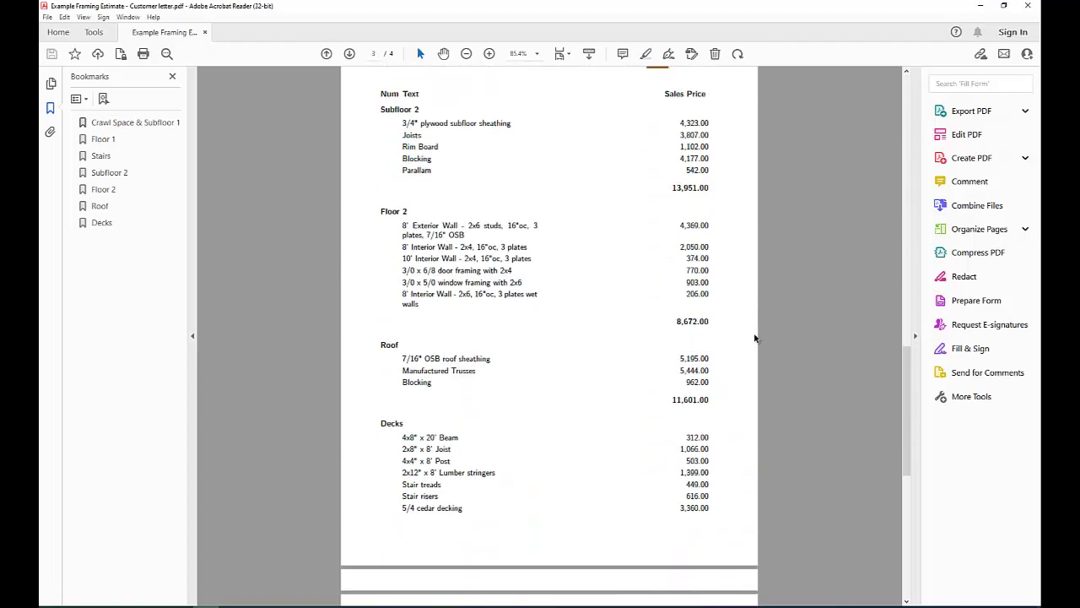
scroll(755, 337, "down", 8)
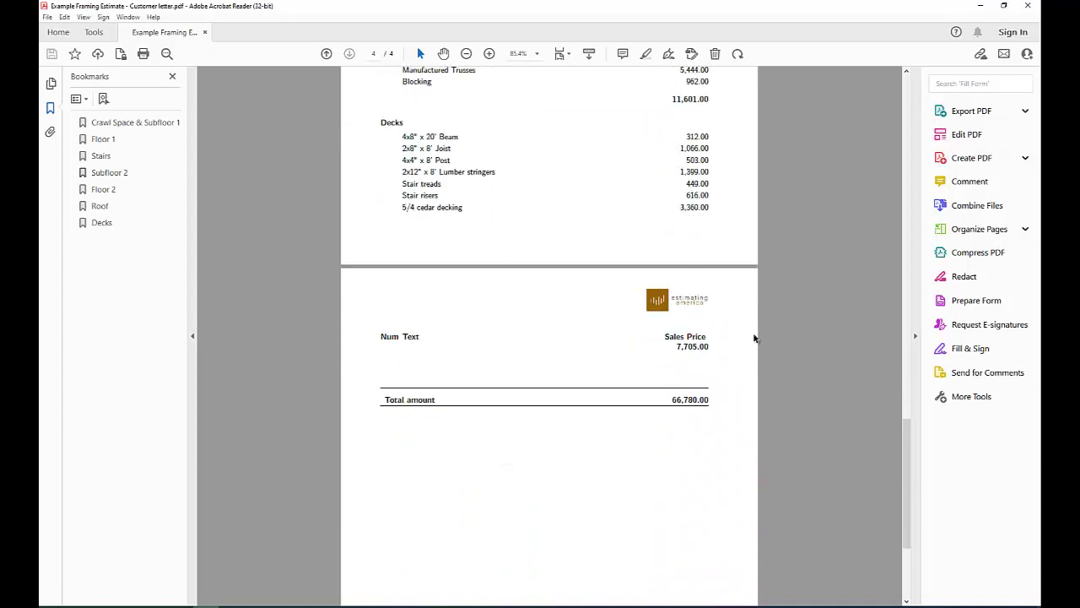